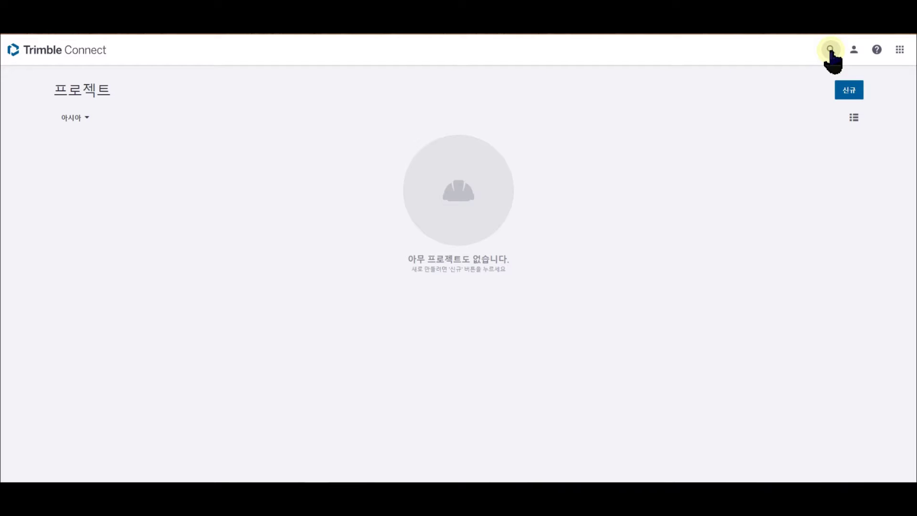
# Open the Connect applications page and look through the available apps and extensions
pyautogui.click(831, 49)
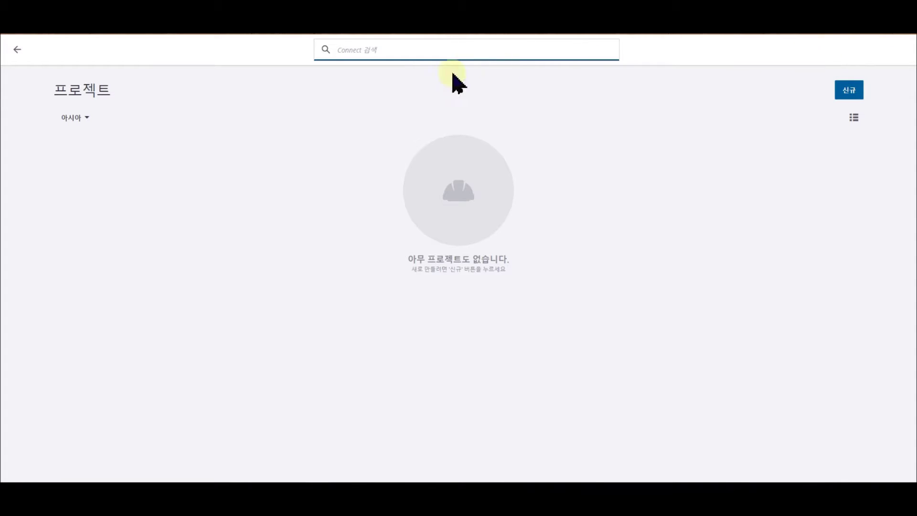
pyautogui.press('Escape')
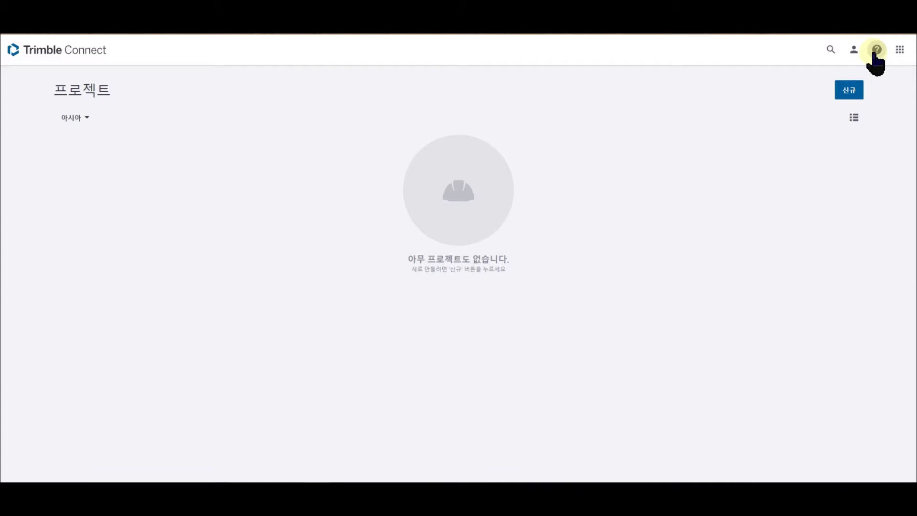
pyautogui.click(900, 49)
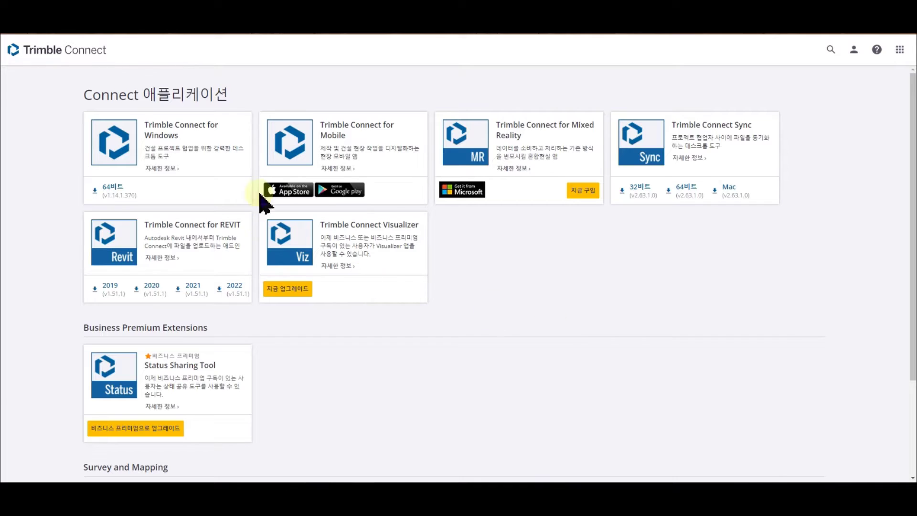
pyautogui.scroll(-3, 576, 297)
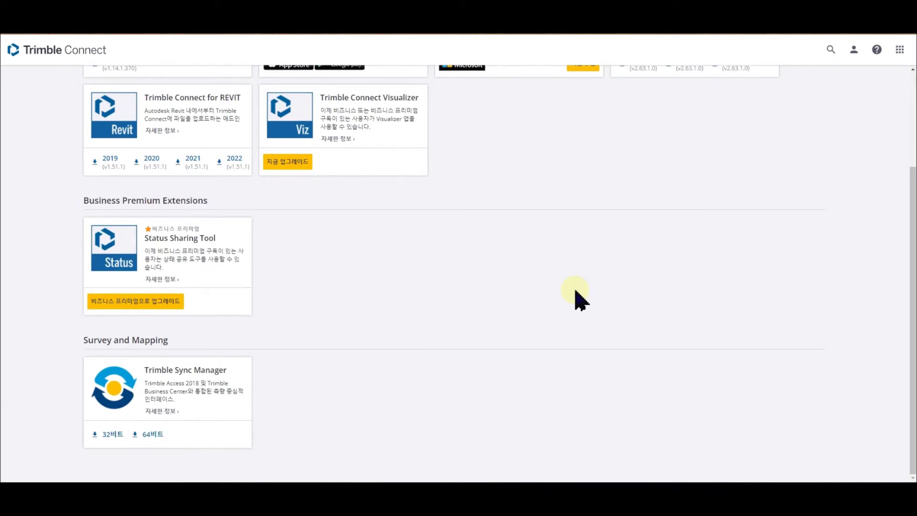
pyautogui.scroll(3, 576, 296)
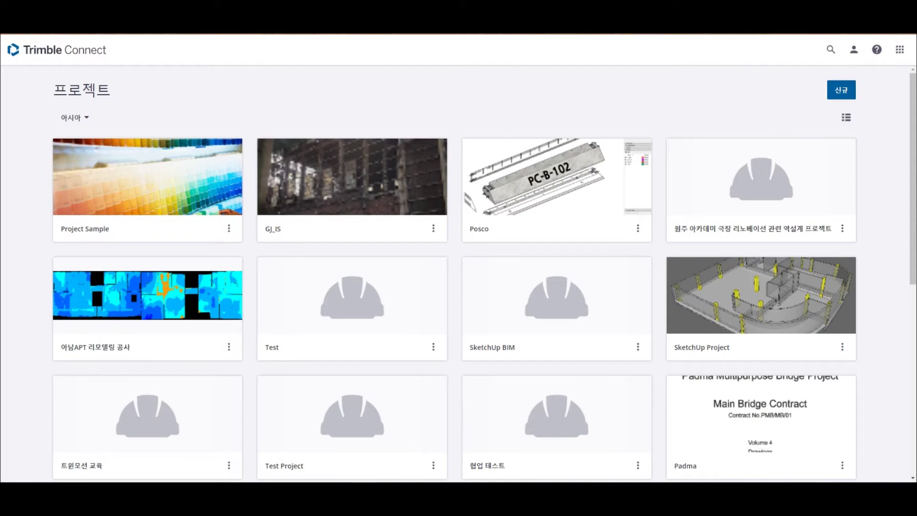
# Start a new project named 프로젝트 and upload a floor plan image as its thumbnail
pyautogui.click(841, 97)
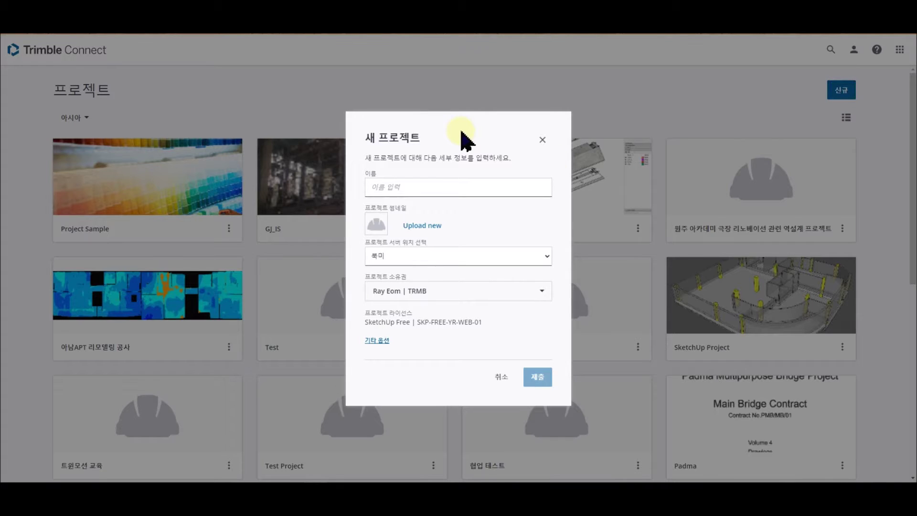
pyautogui.click(419, 189)
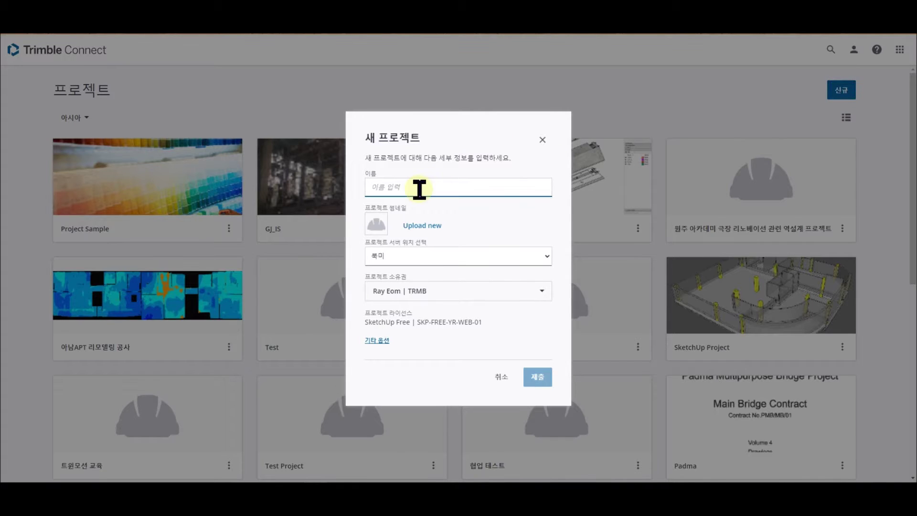
pyautogui.write('프로젝트')
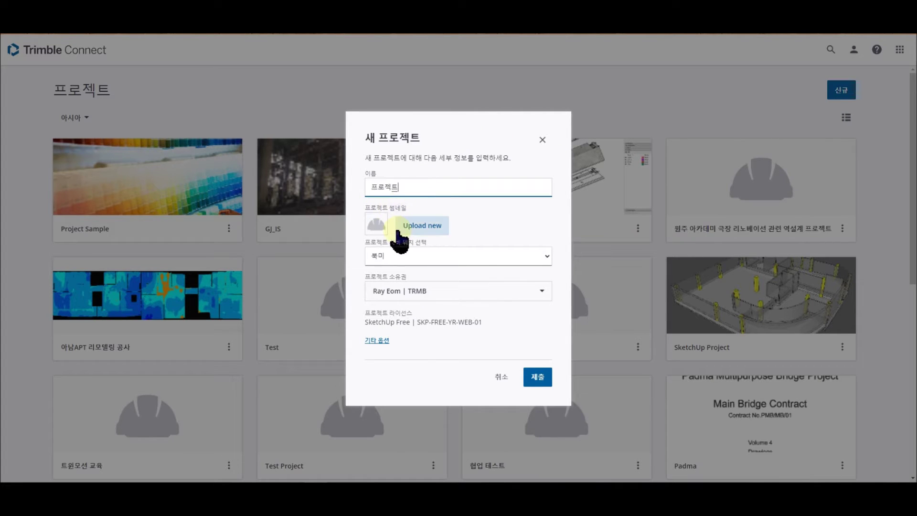
pyautogui.click(440, 226)
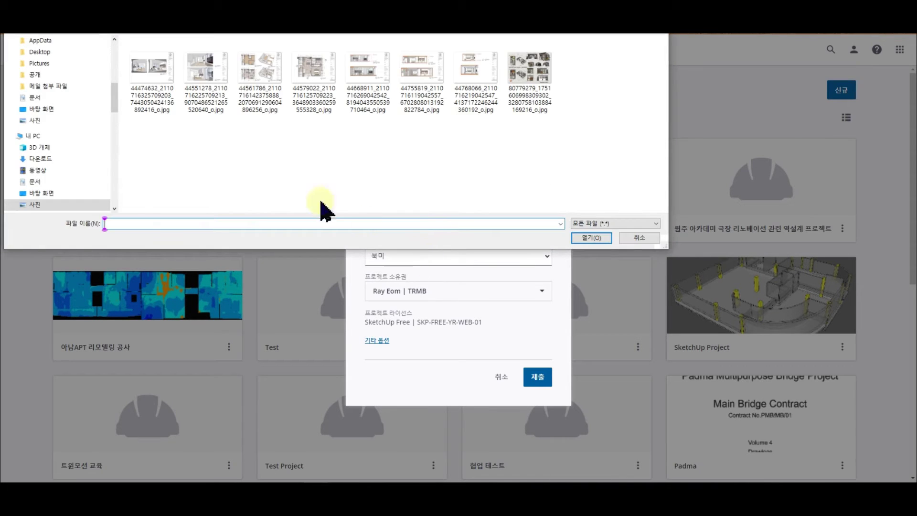
pyautogui.doubleClick(314, 108)
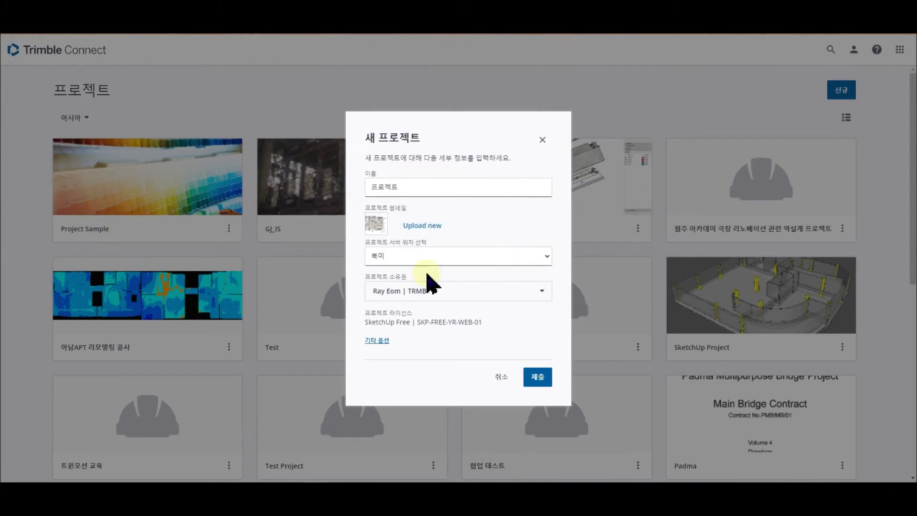
# Set the project server location to 아시아, check the optional description and date fields, and submit the new project
pyautogui.click(432, 267)
pyautogui.click(399, 291)
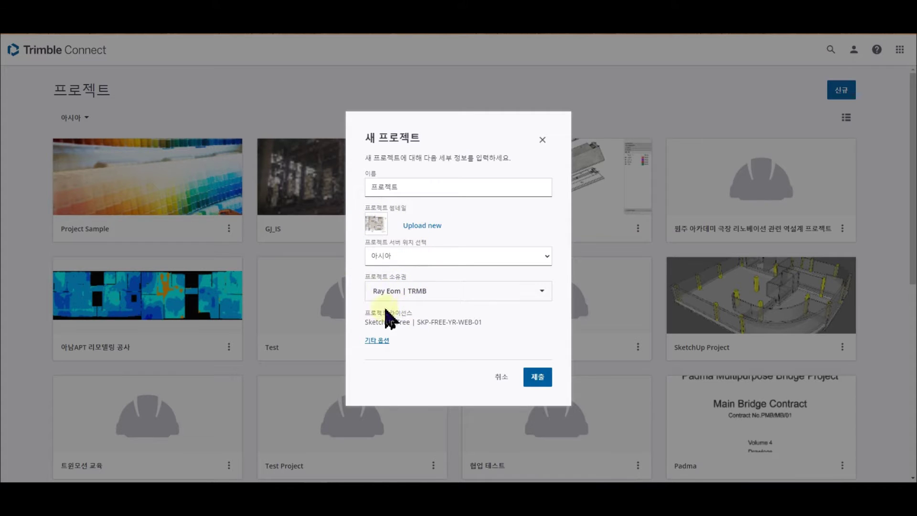
pyautogui.click(382, 341)
pyautogui.click(432, 321)
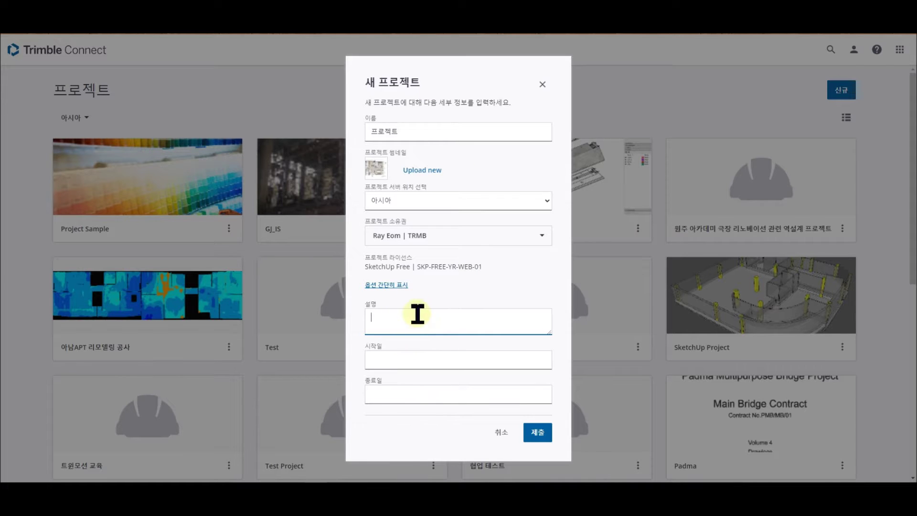
pyautogui.click(412, 362)
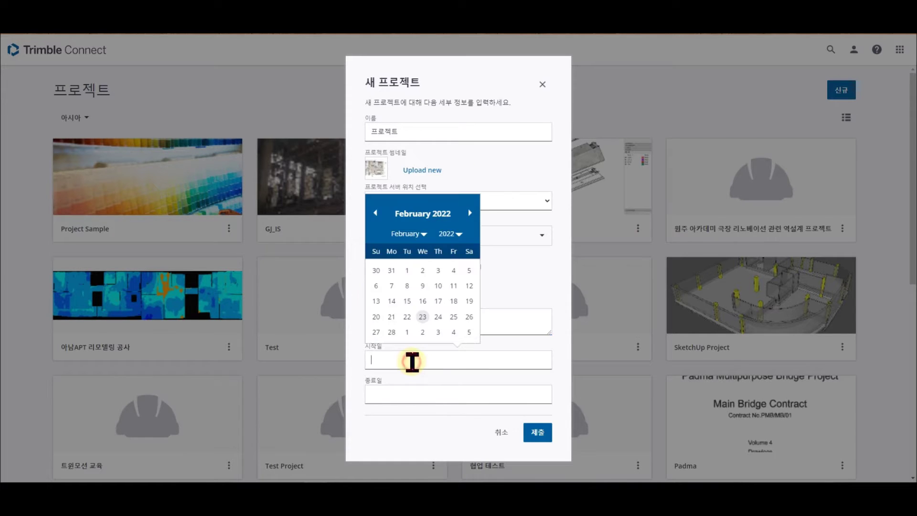
pyautogui.click(406, 390)
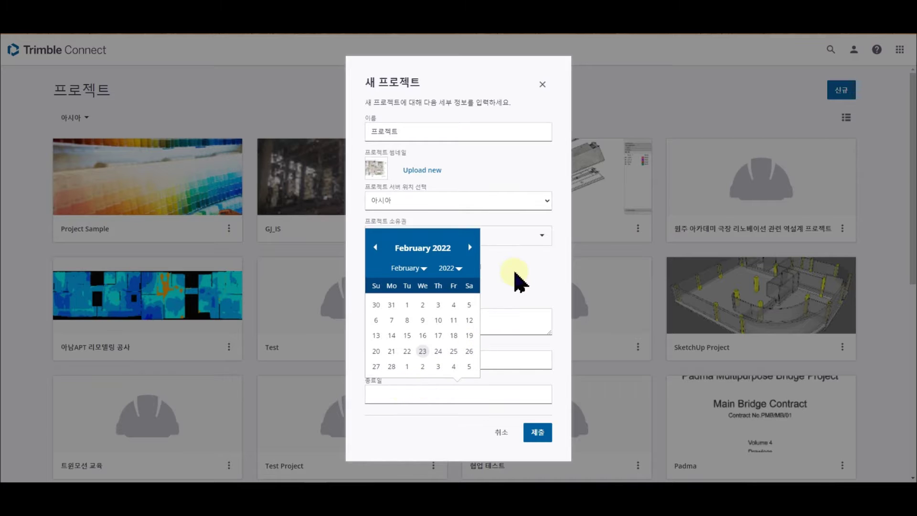
pyautogui.click(519, 277)
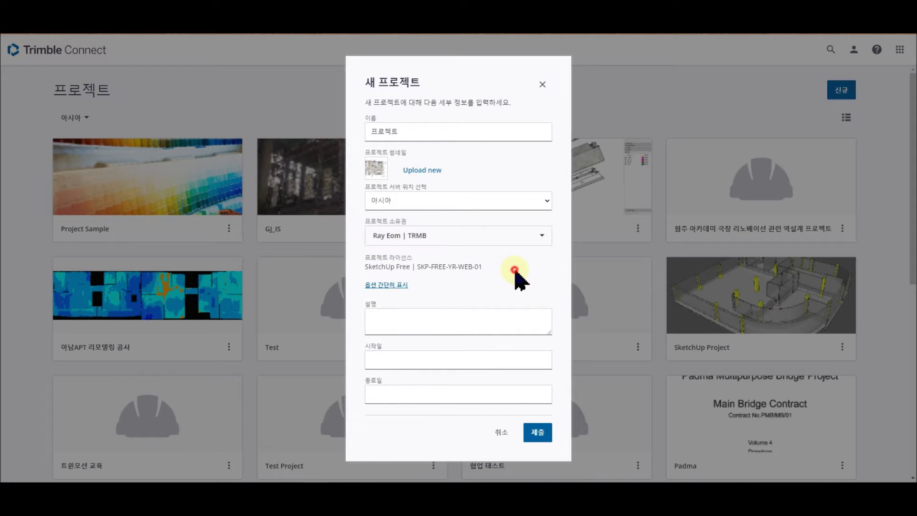
pyautogui.click(538, 434)
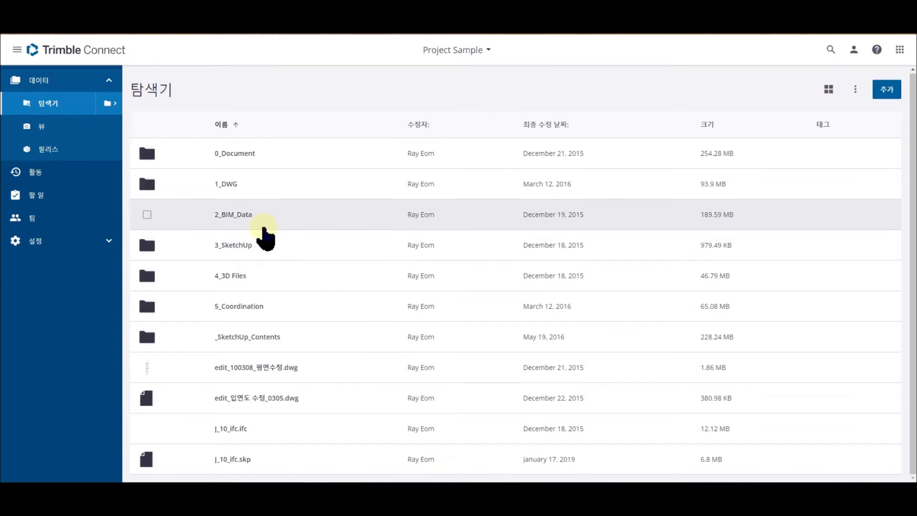
# Look through the Project Sample views and releases pages, then its file explorer and folder tree
pyautogui.click(48, 132)
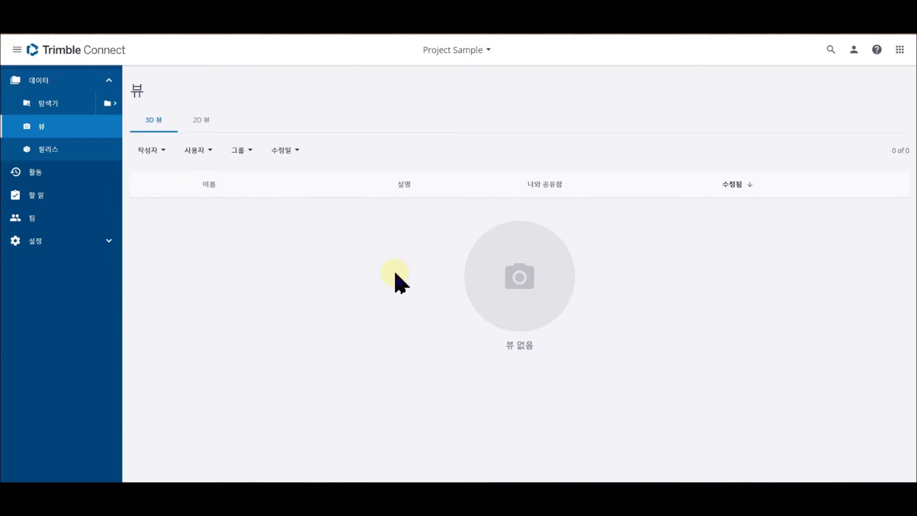
pyautogui.click(56, 151)
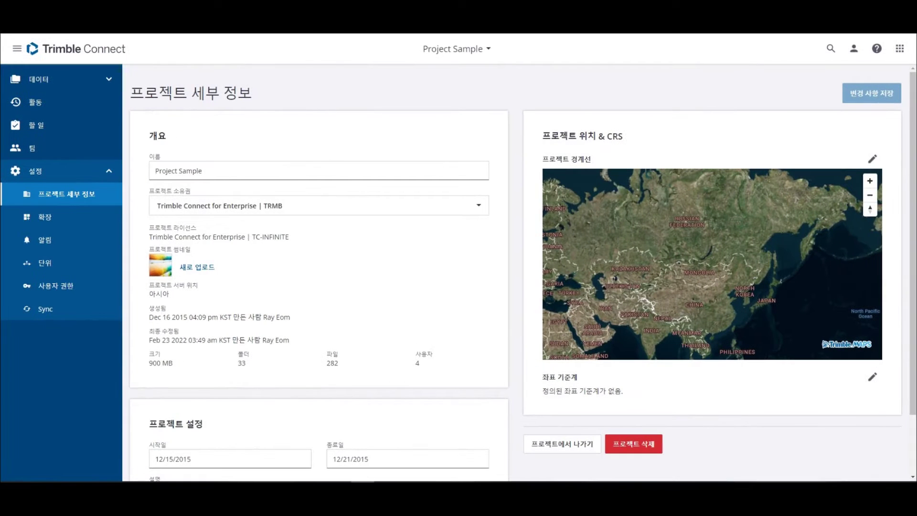
pyautogui.click(44, 77)
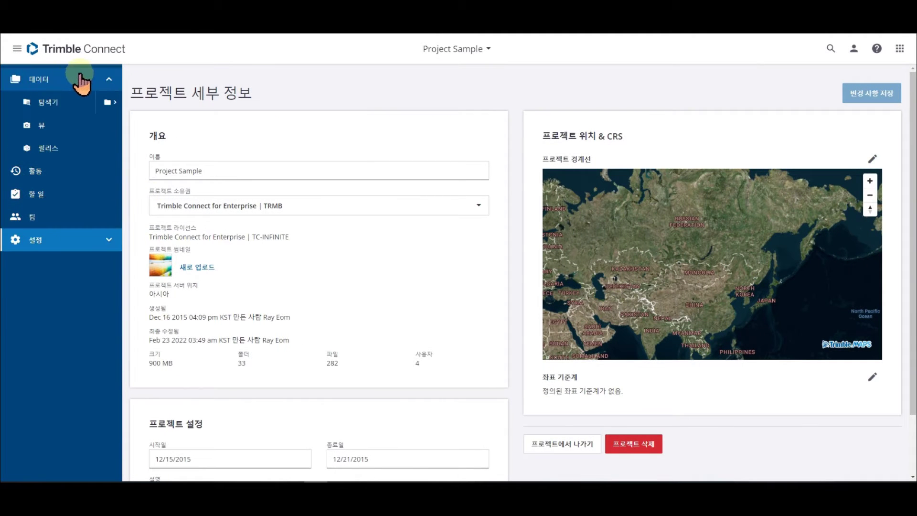
pyautogui.click(57, 103)
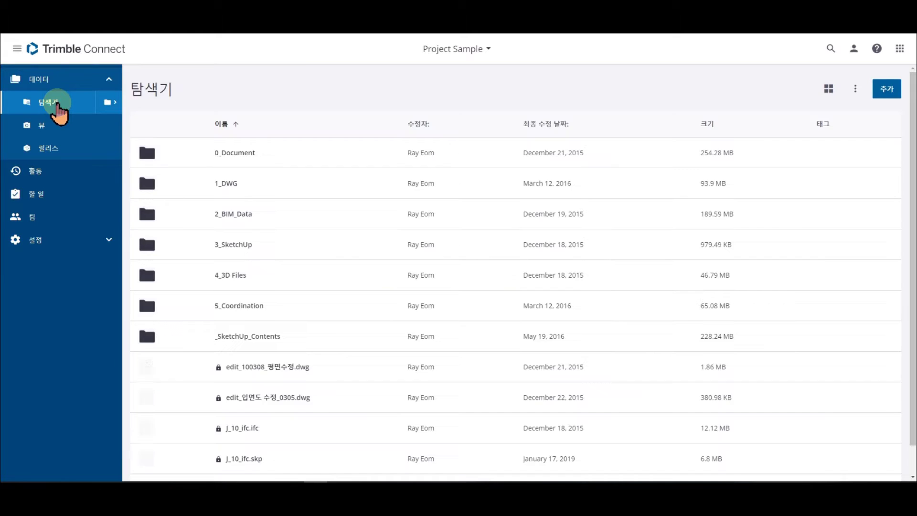
pyautogui.click(113, 102)
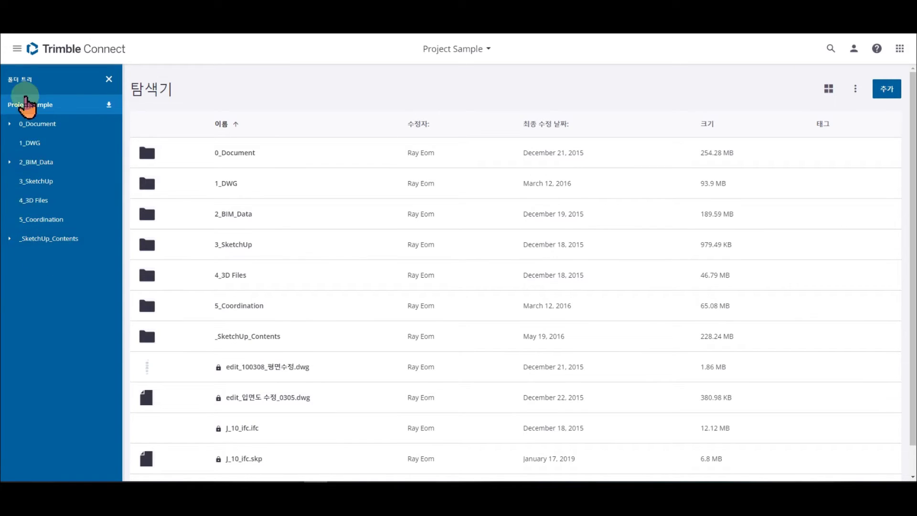
pyautogui.click(110, 82)
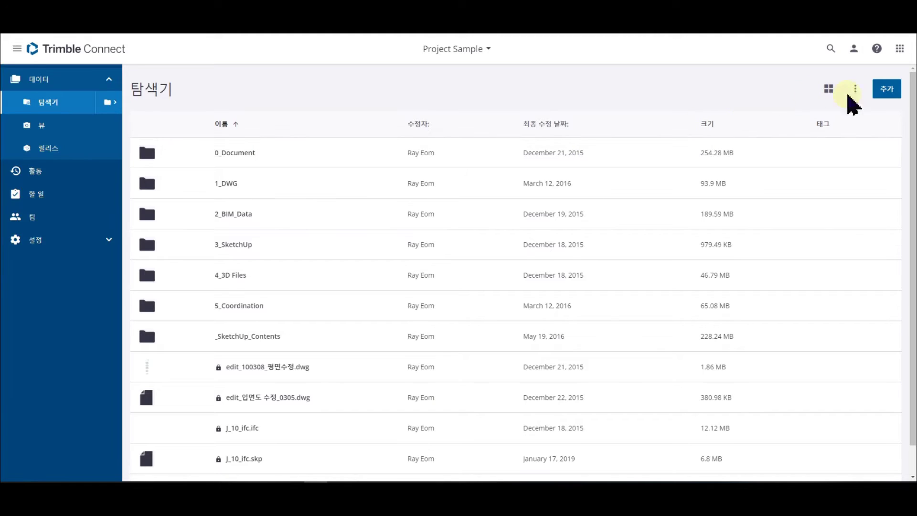
# Check the options for adding content, then view the details and version history of the 0_Document folder
pyautogui.click(887, 90)
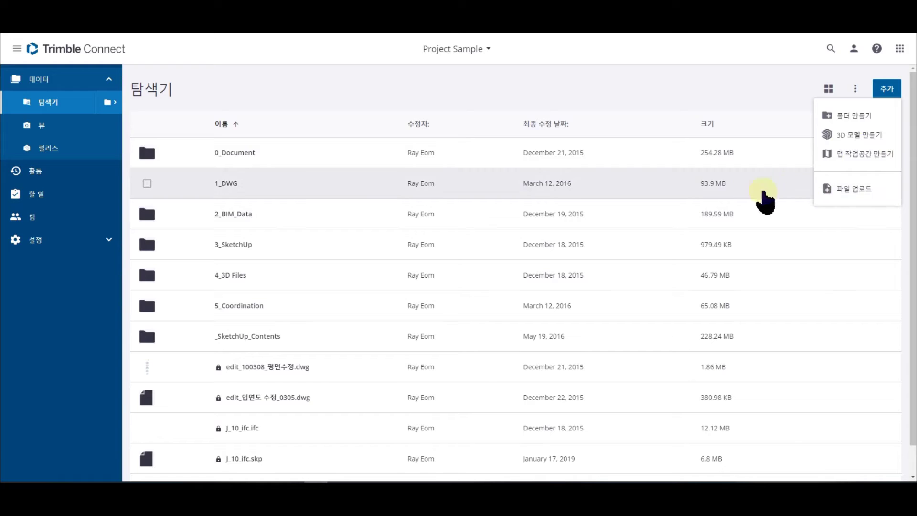
pyautogui.click(428, 89)
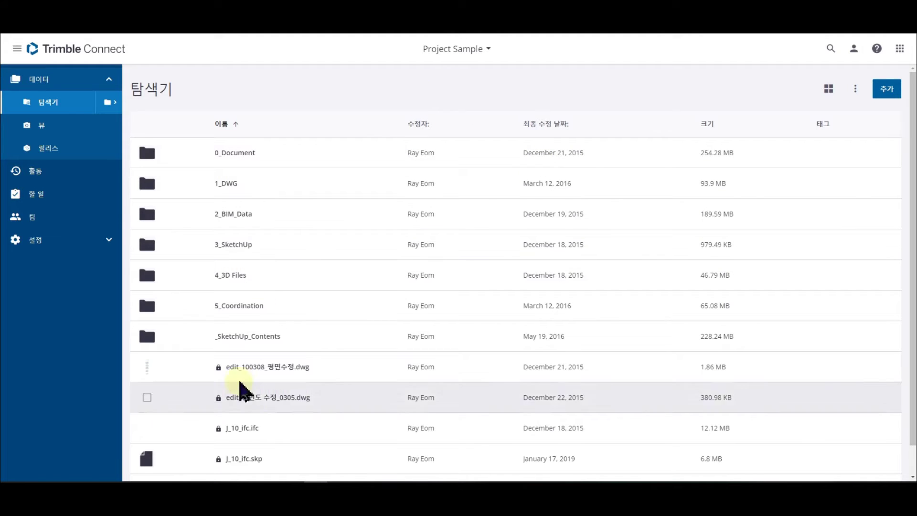
pyautogui.moveTo(262, 373)
pyautogui.mouseDown()
pyautogui.moveTo(231, 248)
pyautogui.moveTo(235, 174)
pyautogui.moveTo(258, 374)
pyautogui.moveTo(246, 232)
pyautogui.moveTo(247, 354)
pyautogui.moveTo(258, 373)
pyautogui.moveTo(253, 365)
pyautogui.mouseUp()
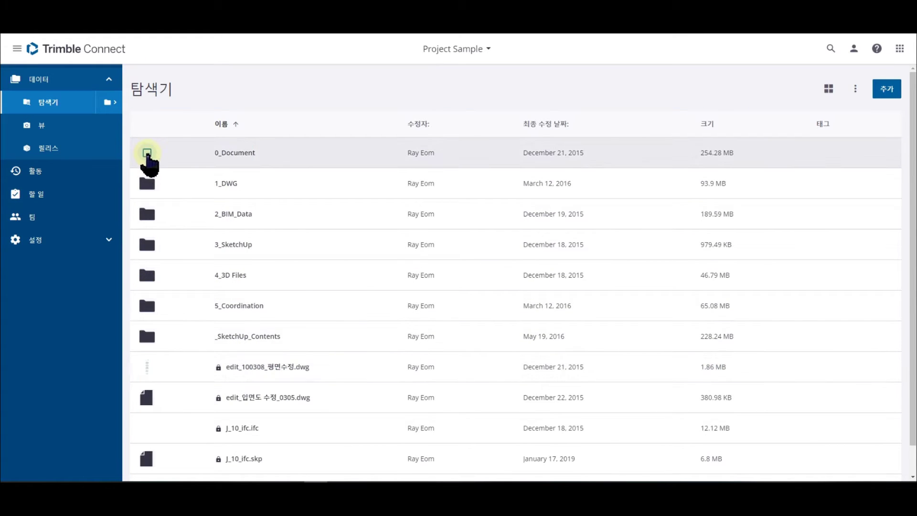
pyautogui.click(148, 153)
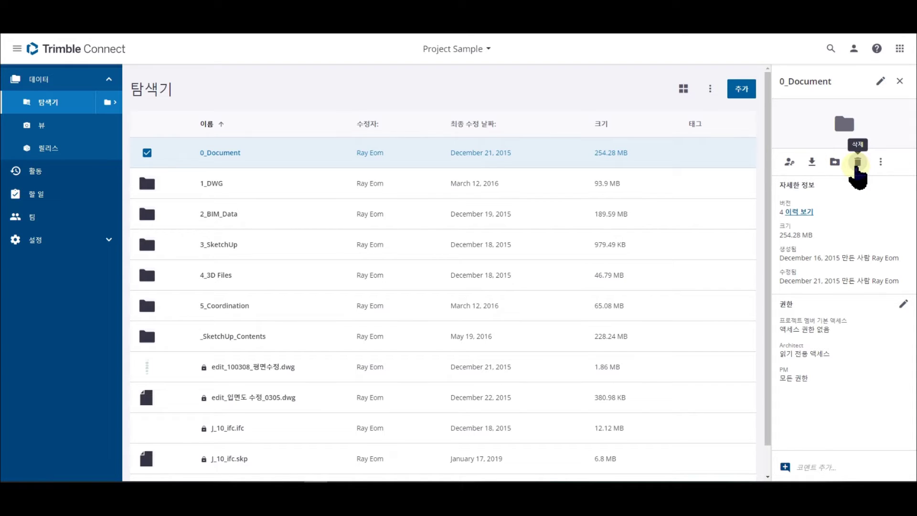
pyautogui.click(807, 212)
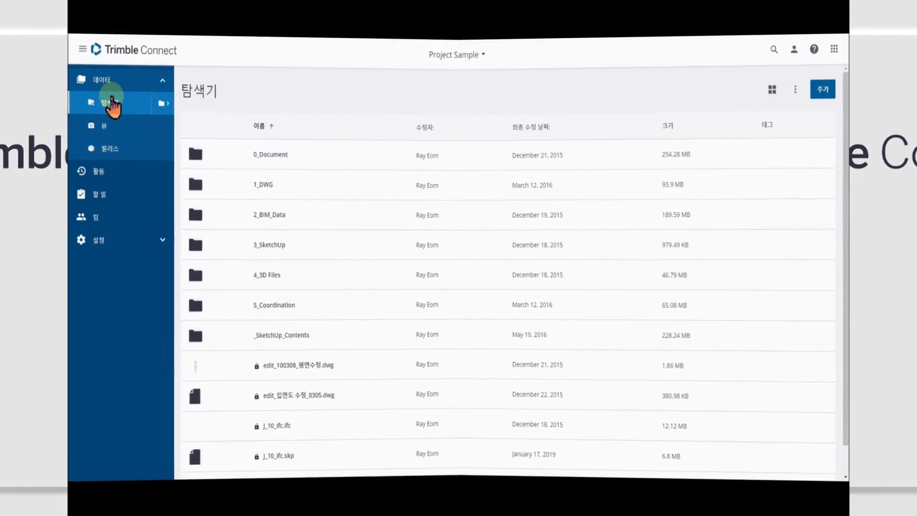
# Check the project's 3D views list, then open P_시점갱문_purge.skp from the 3_SketchUp folder in the 3D viewer
pyautogui.click(208, 126)
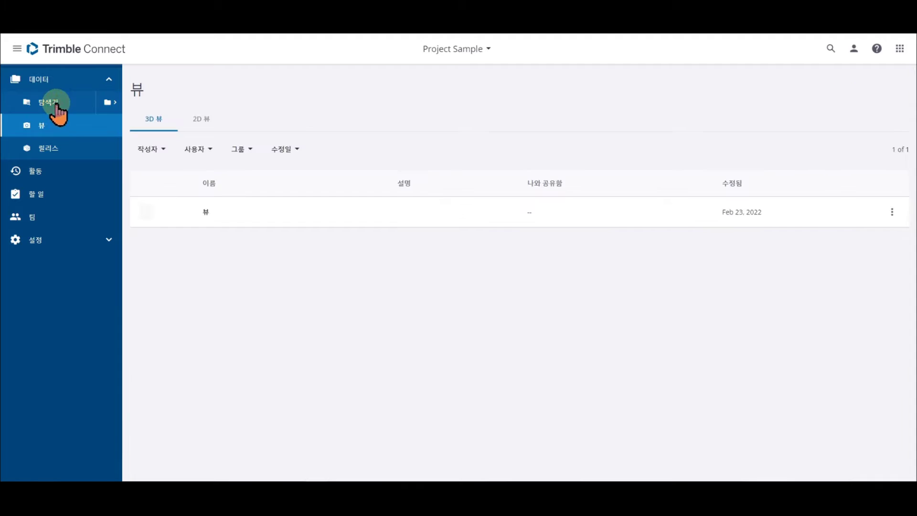
pyautogui.click(56, 102)
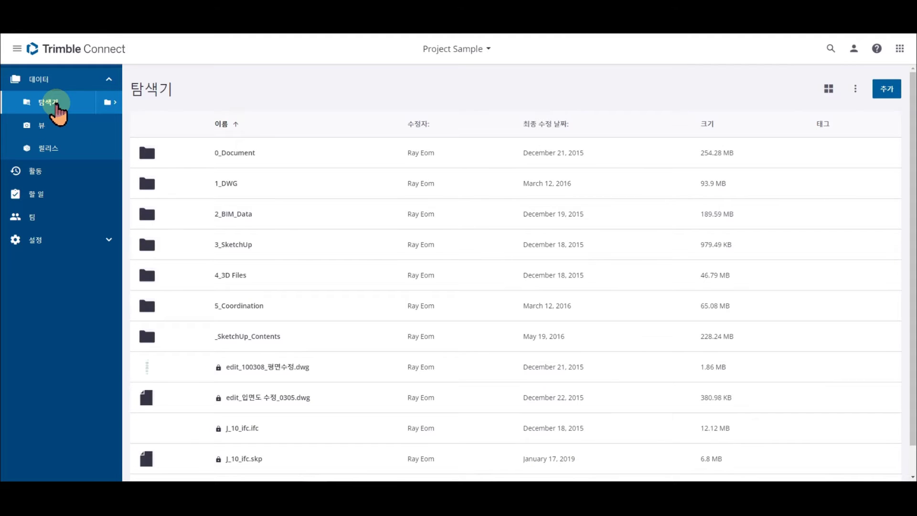
pyautogui.click(234, 244)
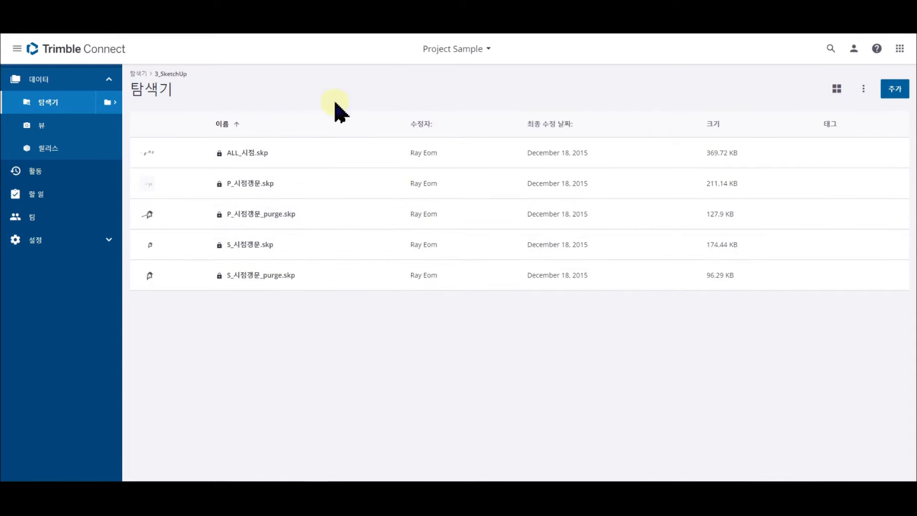
pyautogui.click(147, 214)
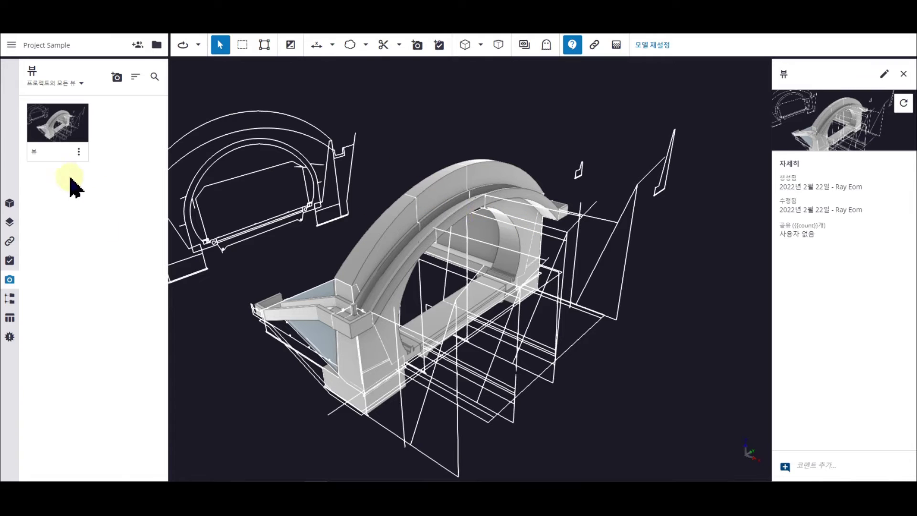
# Save a new view titled 터널모델 showing a close-up of the drainage channel beside the tunnel portal
pyautogui.click(10, 203)
pyautogui.moveTo(429, 164); pyautogui.dragTo(416, 334)
pyautogui.click(10, 281)
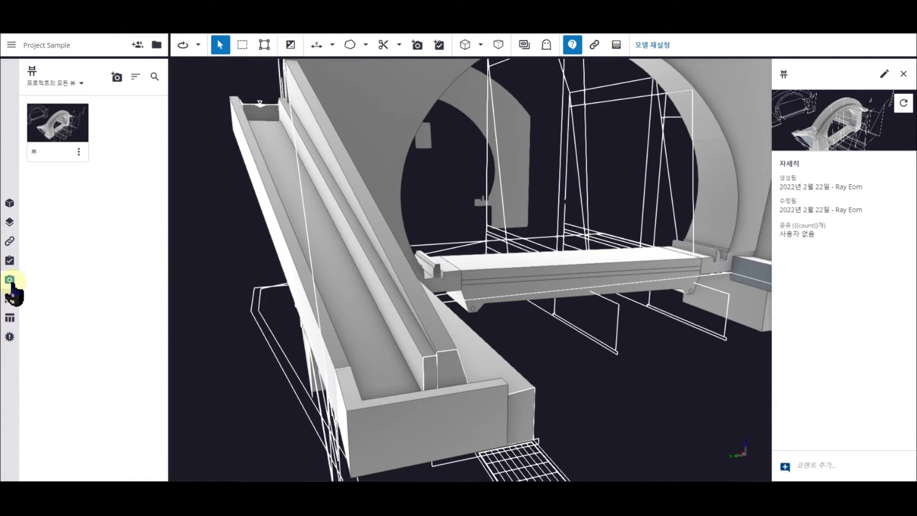
pyautogui.click(117, 76)
pyautogui.click(115, 100)
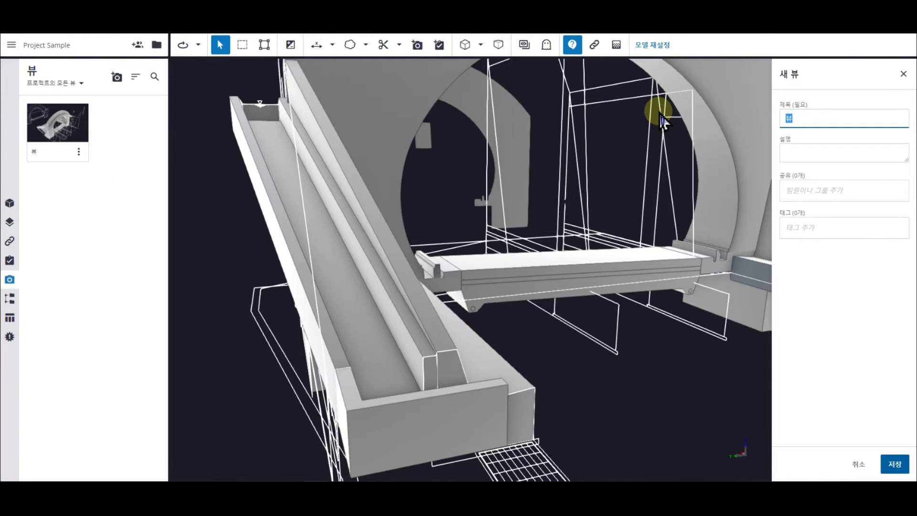
pyautogui.press('BackSpace')
pyautogui.press('BackSpace')
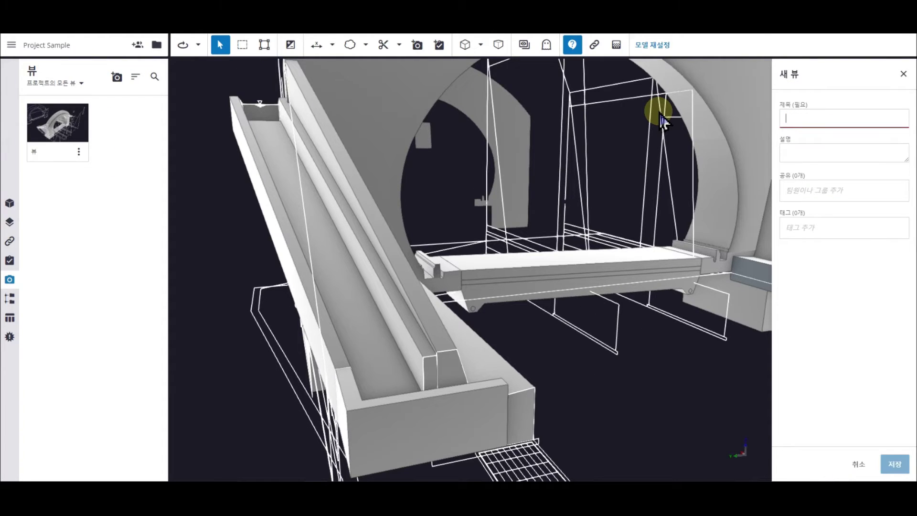
pyautogui.write('테')
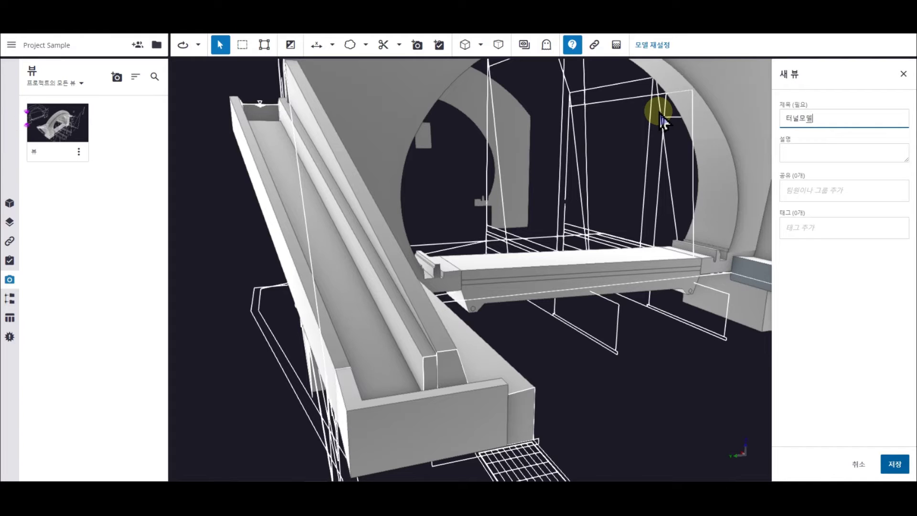
pyautogui.click(807, 157)
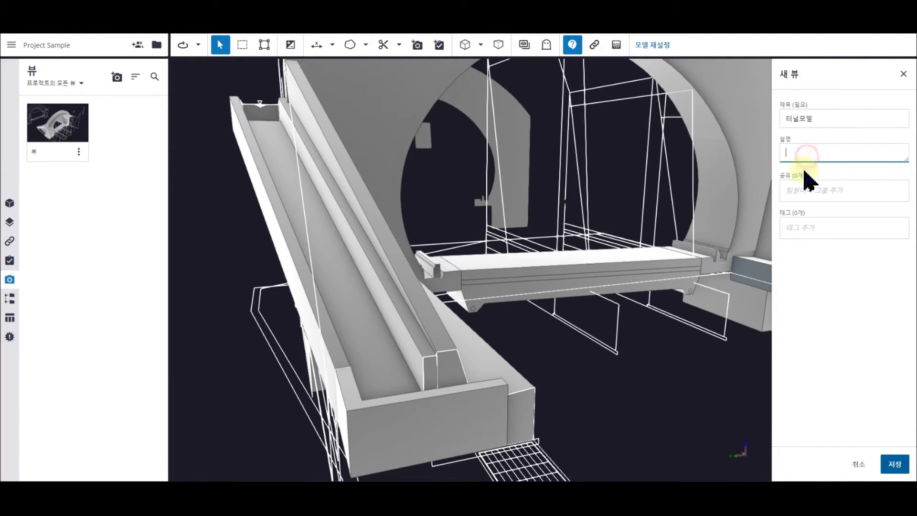
pyautogui.click(826, 198)
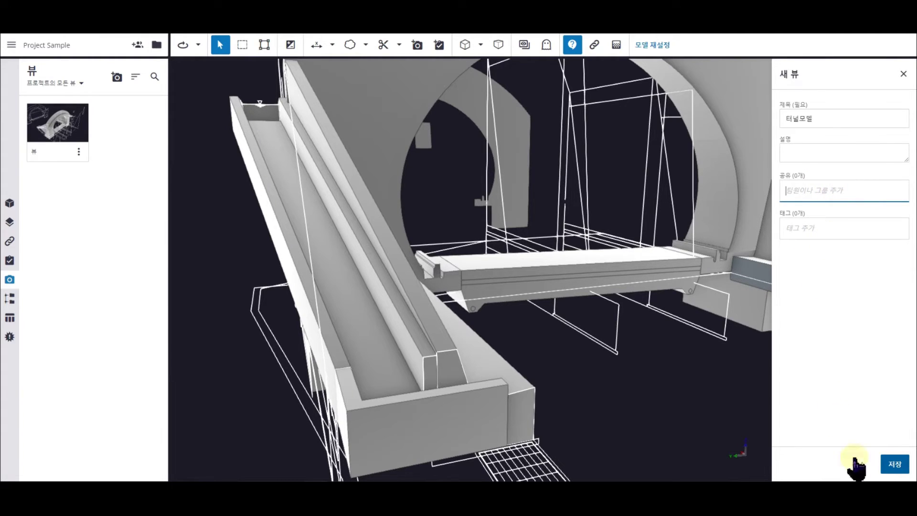
pyautogui.click(895, 464)
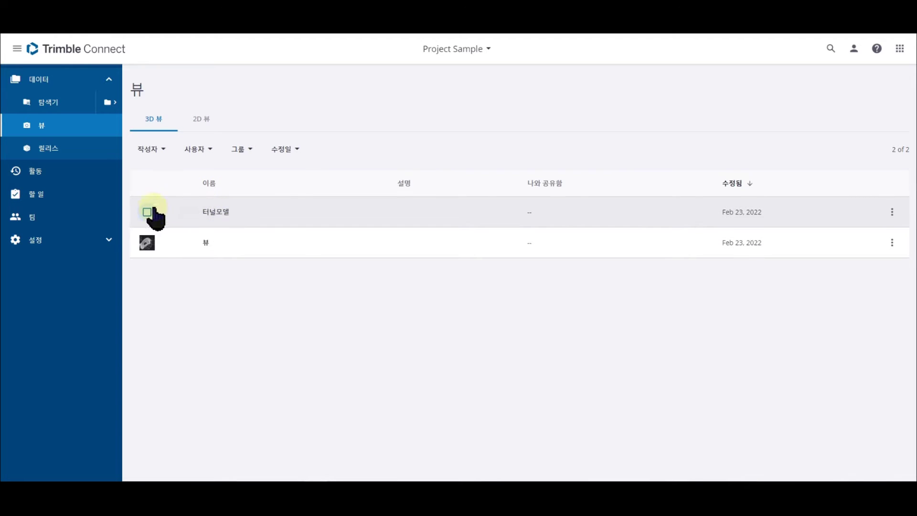
# Open the saved 터널모델 view from the 3D views list, then view the project's releases page
pyautogui.click(217, 213)
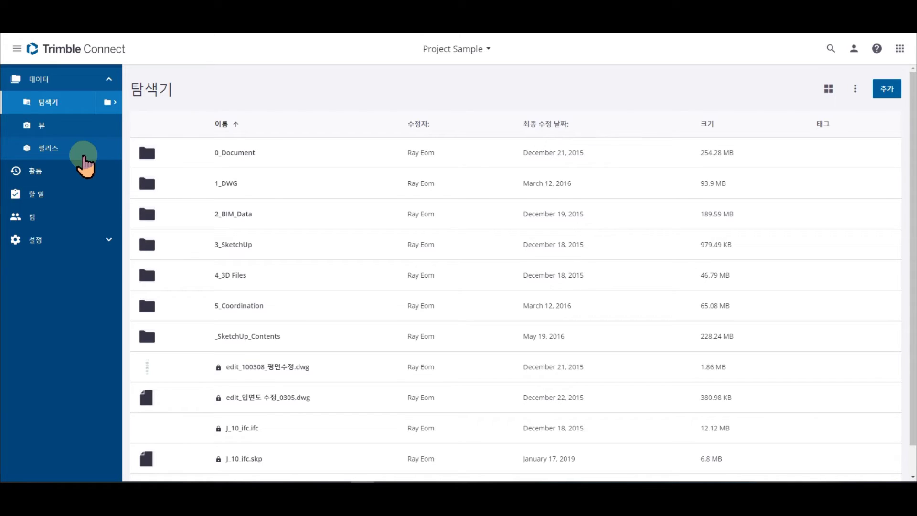
pyautogui.click(84, 165)
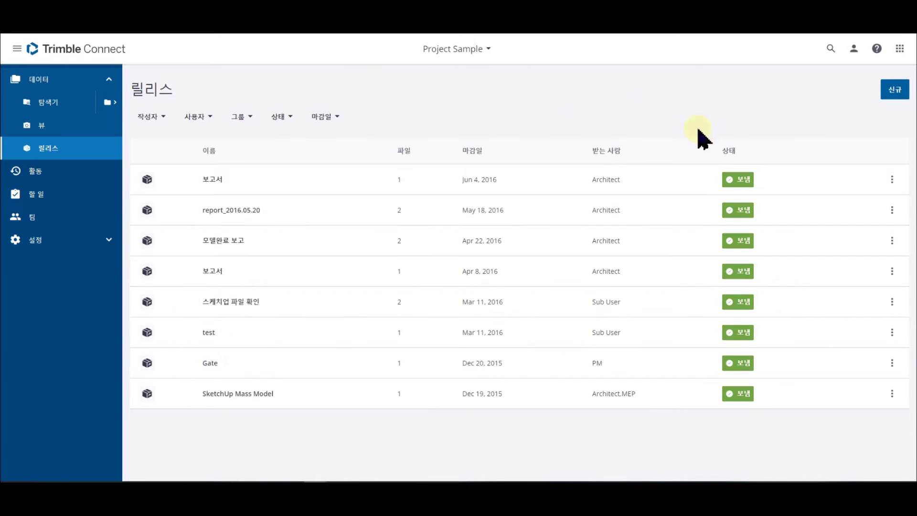
# Select edit_100308_평면수정.dwg in the file explorer and start adding it to a release
pyautogui.click(50, 102)
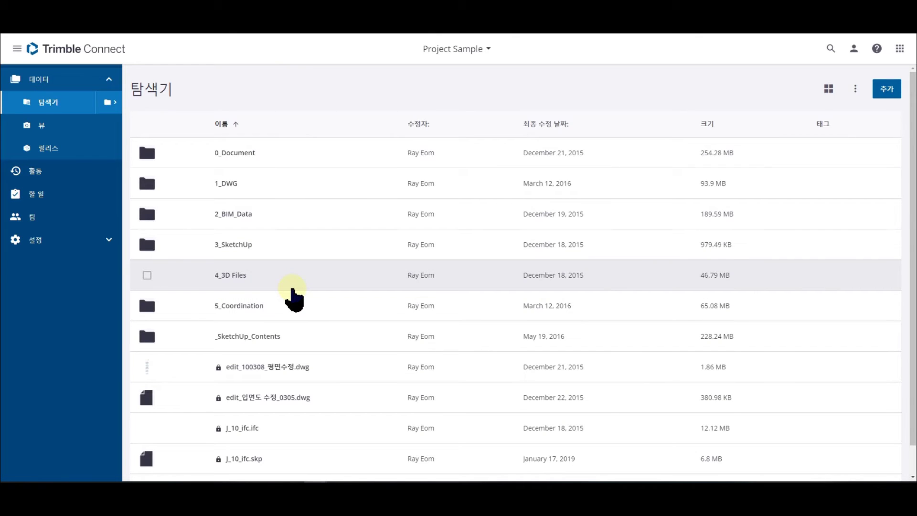
pyautogui.scroll(-1, 294, 294)
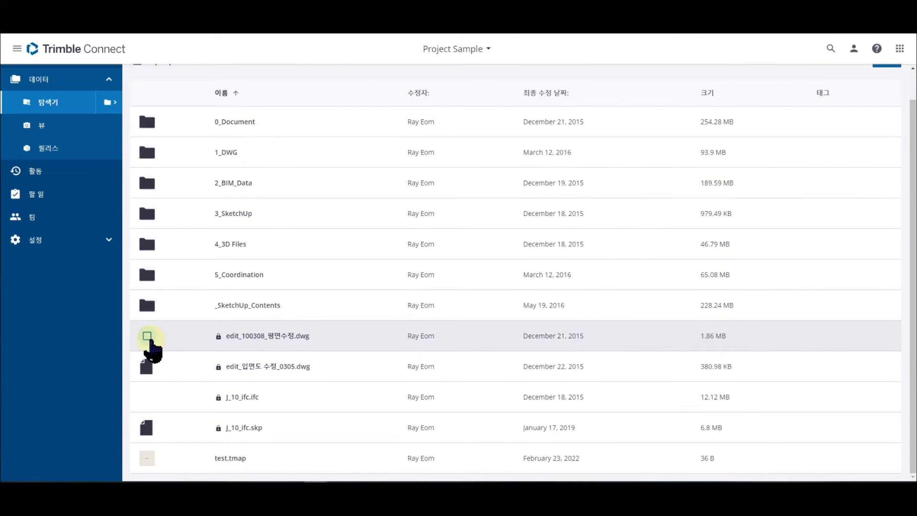
pyautogui.click(147, 337)
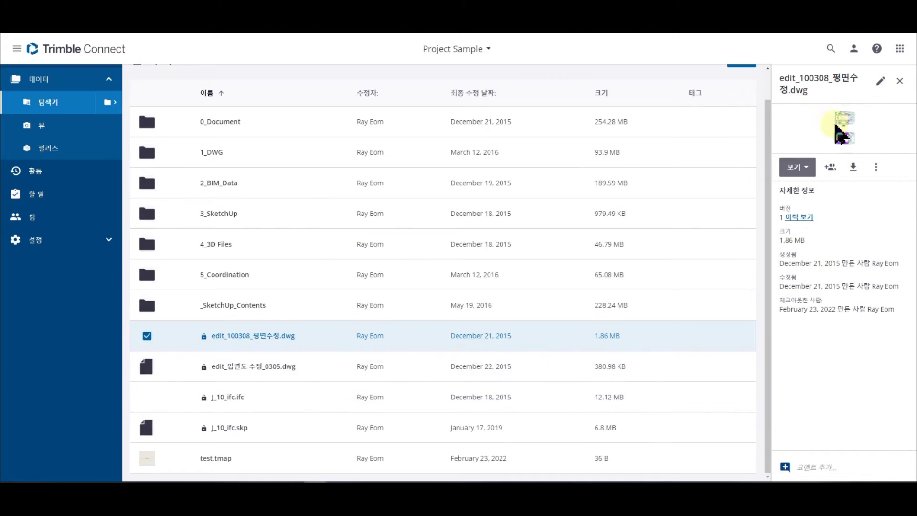
pyautogui.click(876, 167)
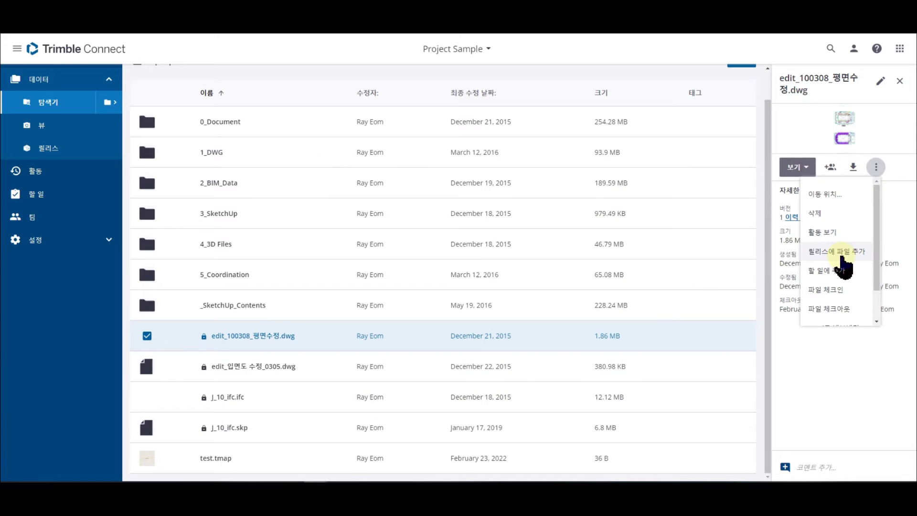
pyautogui.click(842, 253)
# Create a draft release named 릴리스 테스트 with the due date Feb 24, 2022 and a project member as recipient
pyautogui.write('릴리스 테스트')
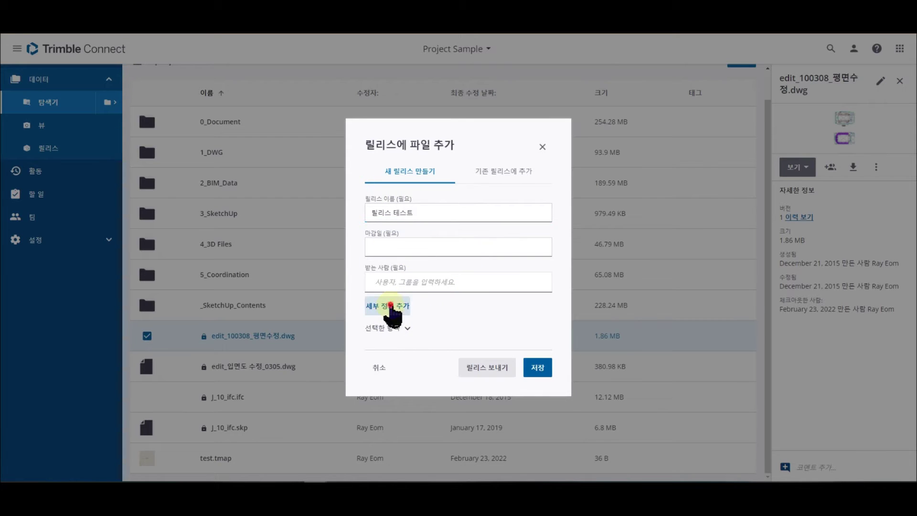
pyautogui.click(382, 306)
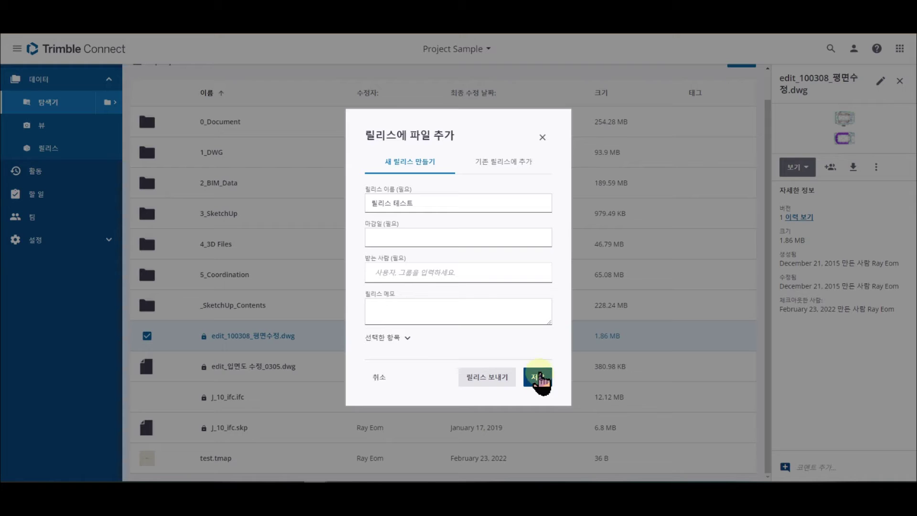
pyautogui.click(538, 380)
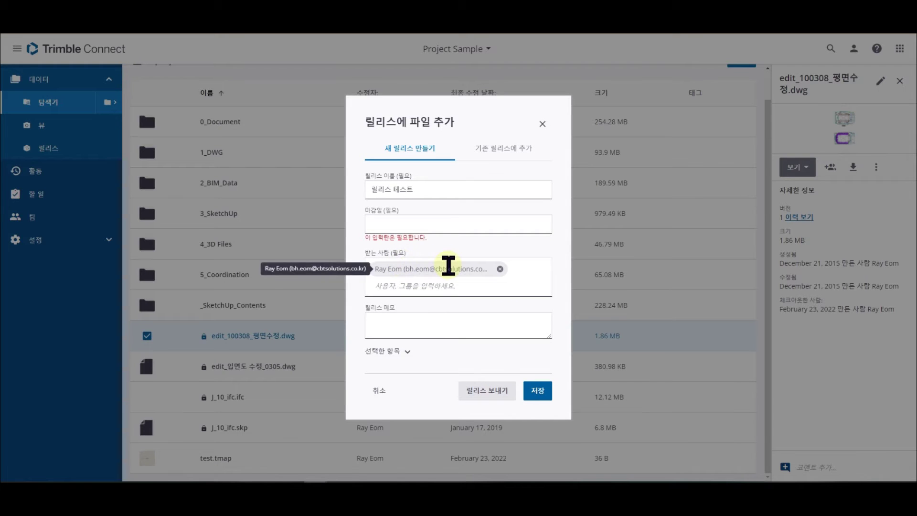
pyautogui.click(414, 323)
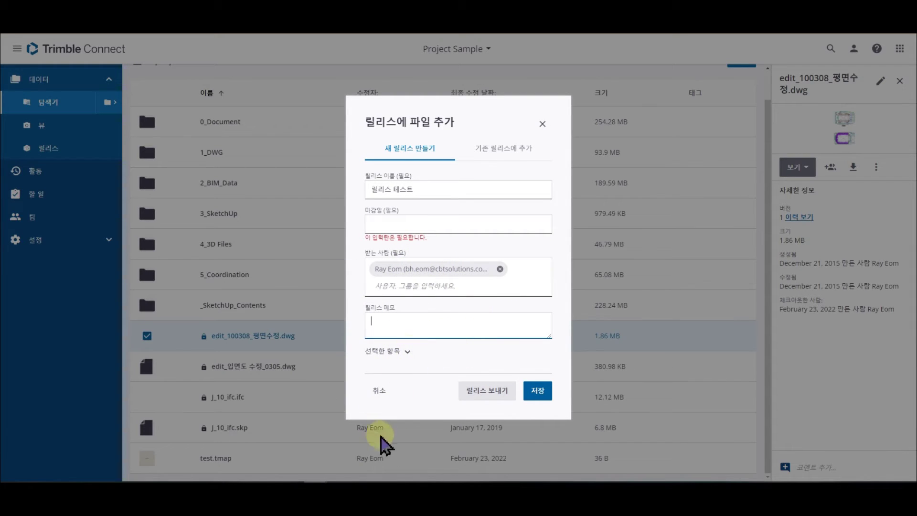
pyautogui.click(538, 391)
pyautogui.click(440, 365)
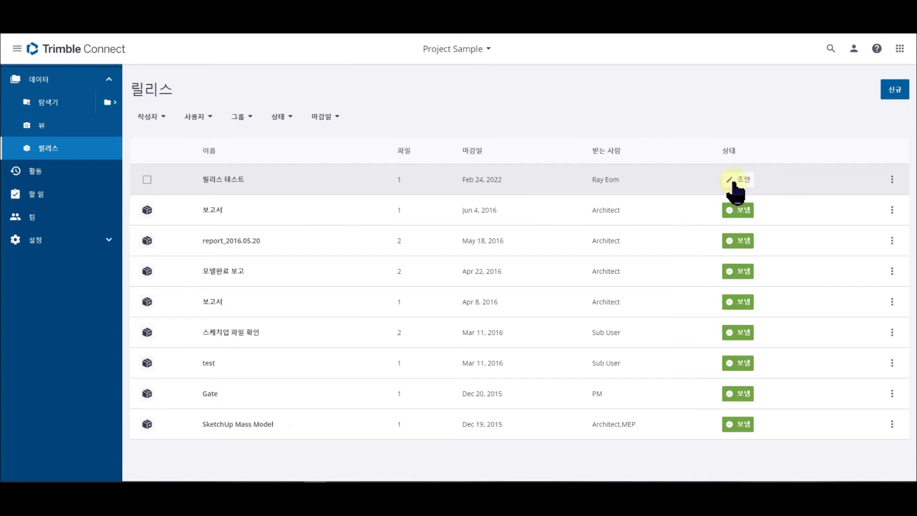
# Review the details of the draft release 릴리스 테스트 and send it
pyautogui.click(734, 184)
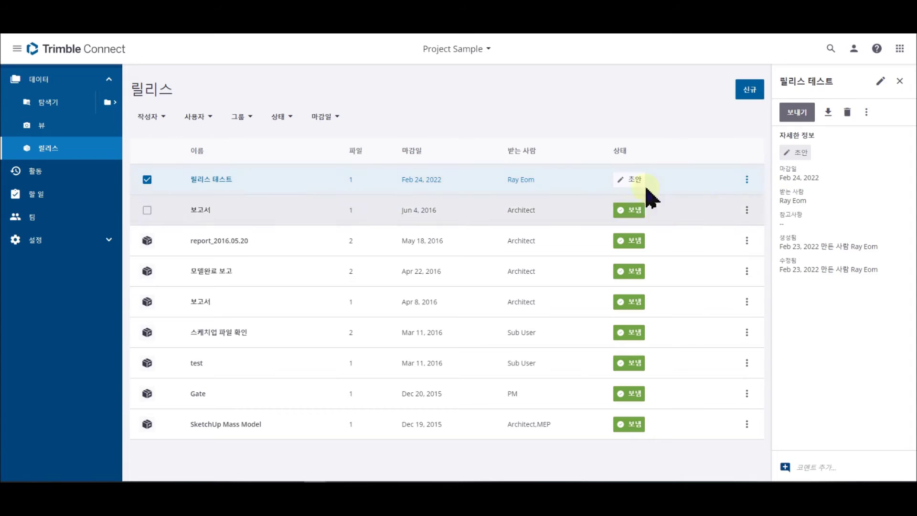
pyautogui.click(746, 179)
pyautogui.click(747, 178)
pyautogui.click(703, 145)
pyautogui.click(748, 179)
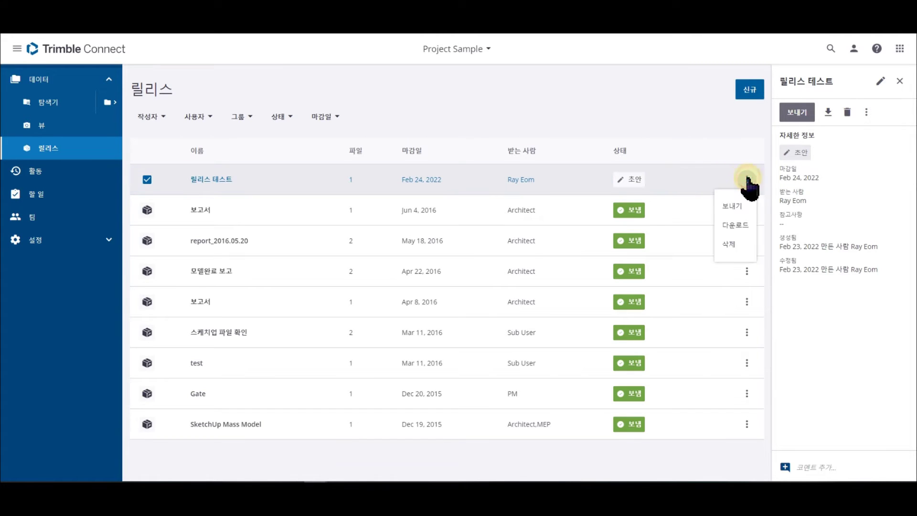
pyautogui.click(739, 210)
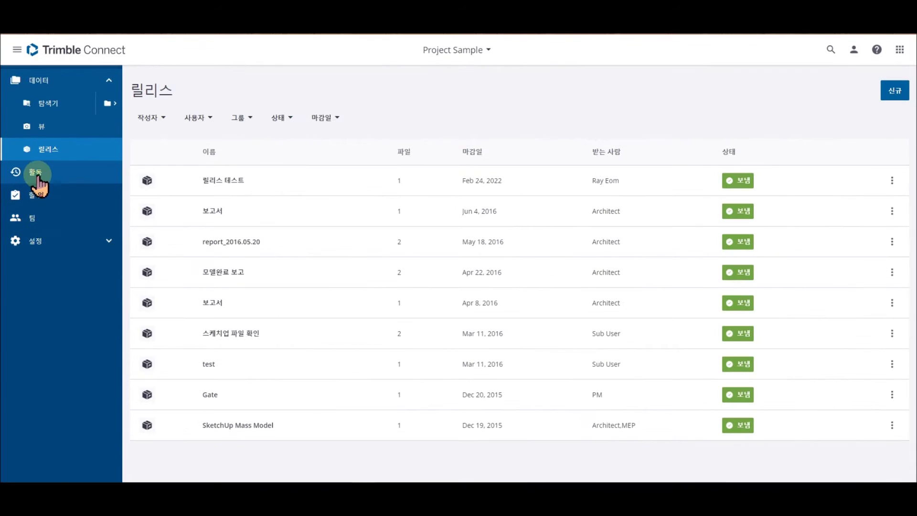
# Look through the project's activity log from the latest entries back to the 2016 ones
pyautogui.click(36, 173)
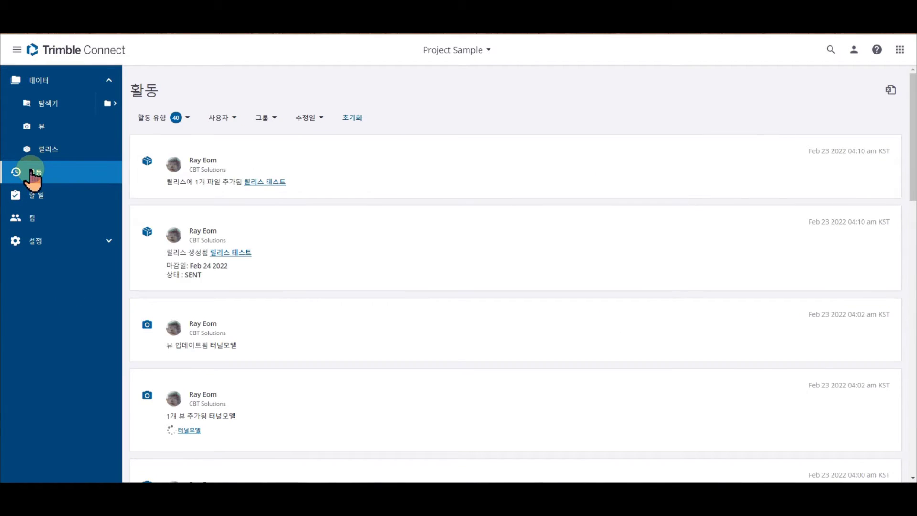
pyautogui.scroll(-15, 347, 261)
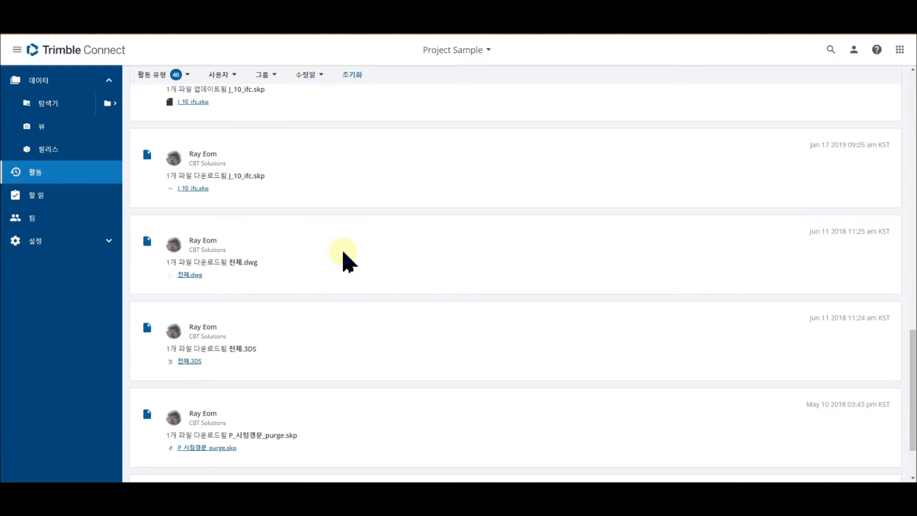
pyautogui.scroll(-10, 347, 260)
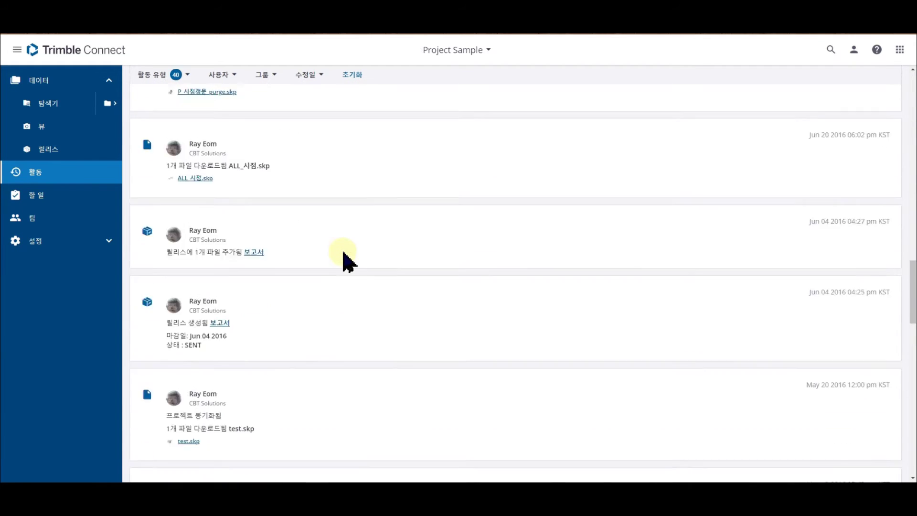
pyautogui.scroll(5, 344, 256)
pyautogui.scroll(-10, 294, 215)
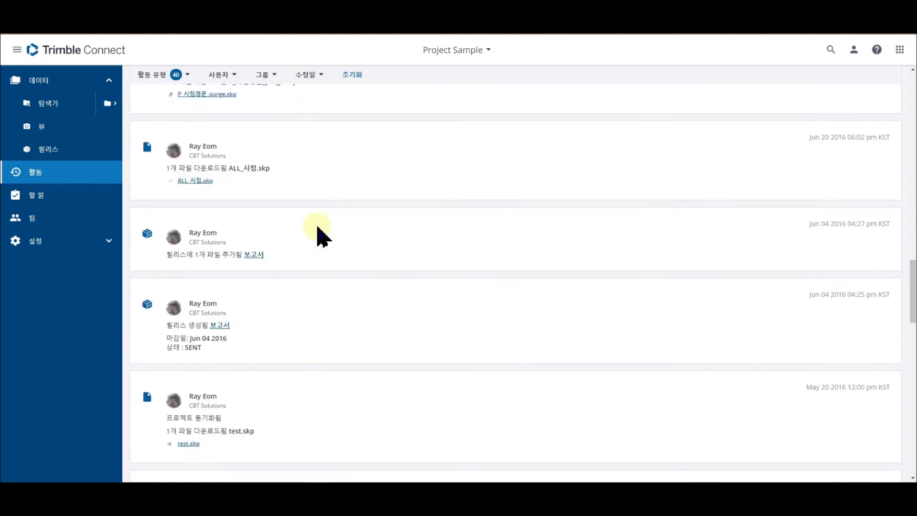
pyautogui.scroll(-5, 300, 245)
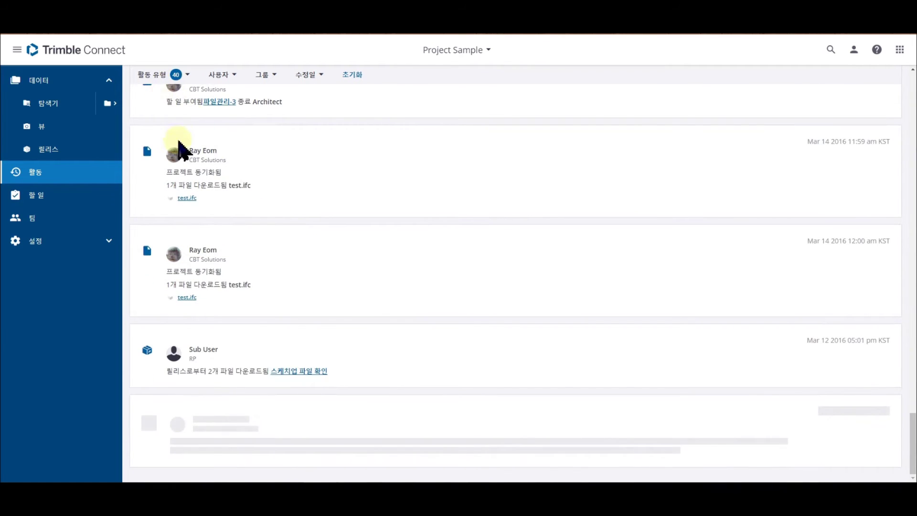
pyautogui.scroll(3, 177, 138)
# Check the activity type filter options in the activity log, then view the project's to-do list
pyautogui.click(160, 75)
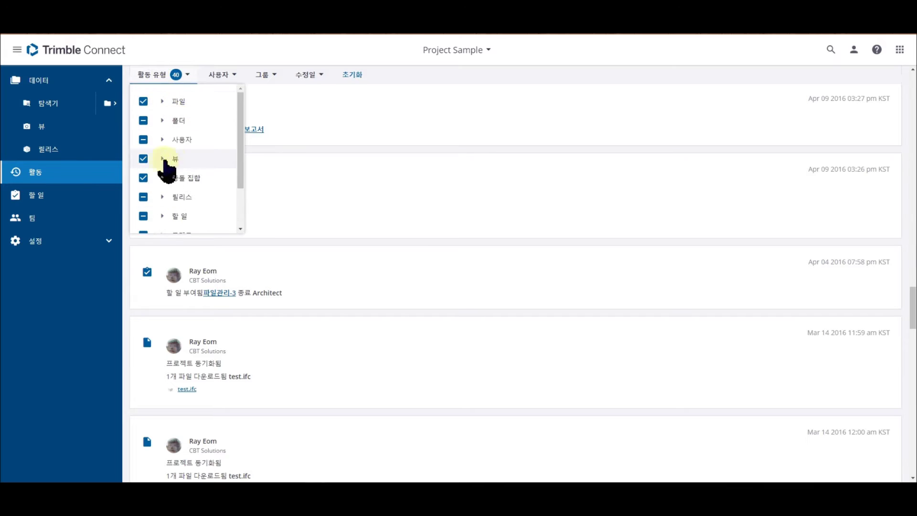
pyautogui.click(144, 176)
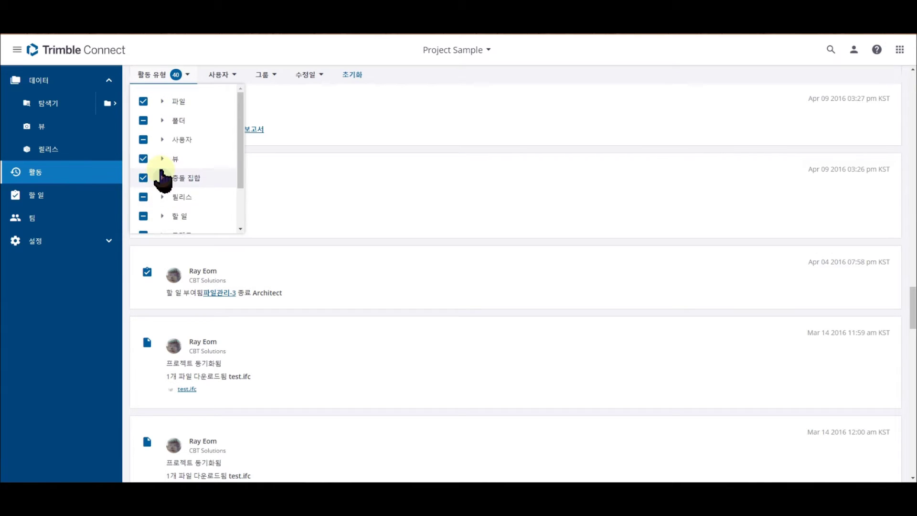
pyautogui.click(378, 123)
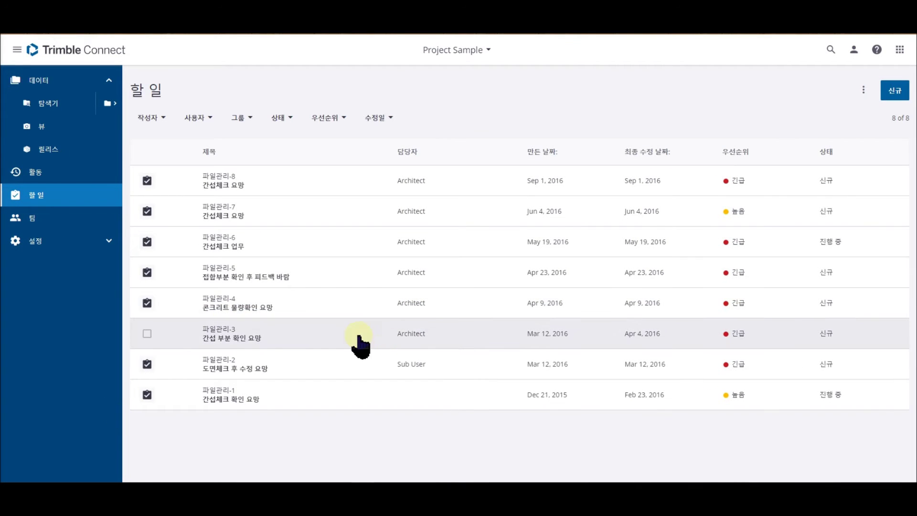
pyautogui.click(36, 195)
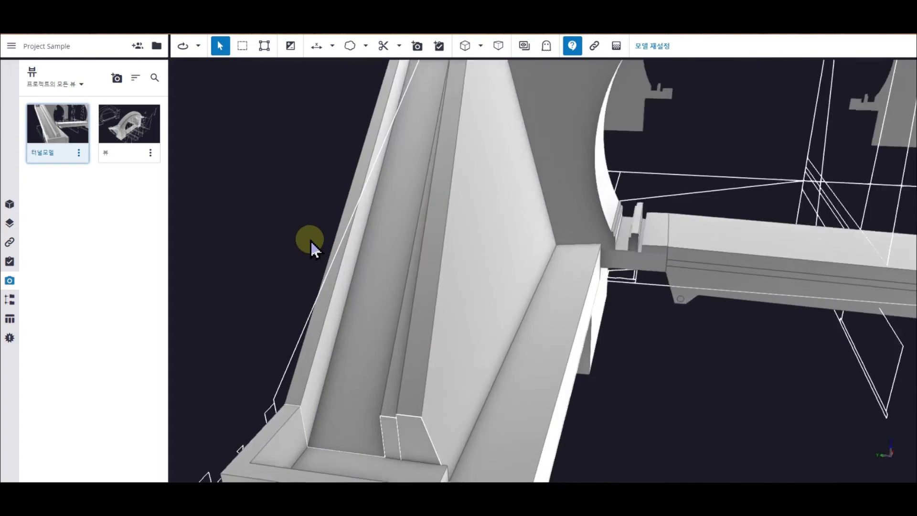
# Draw a cloud markup around the box at the lower end of the drainage channel in the 3D model
pyautogui.scroll(-8, 310, 241)
pyautogui.moveTo(487, 252); pyautogui.dragTo(250, 321)
pyautogui.scroll(5, 285, 355)
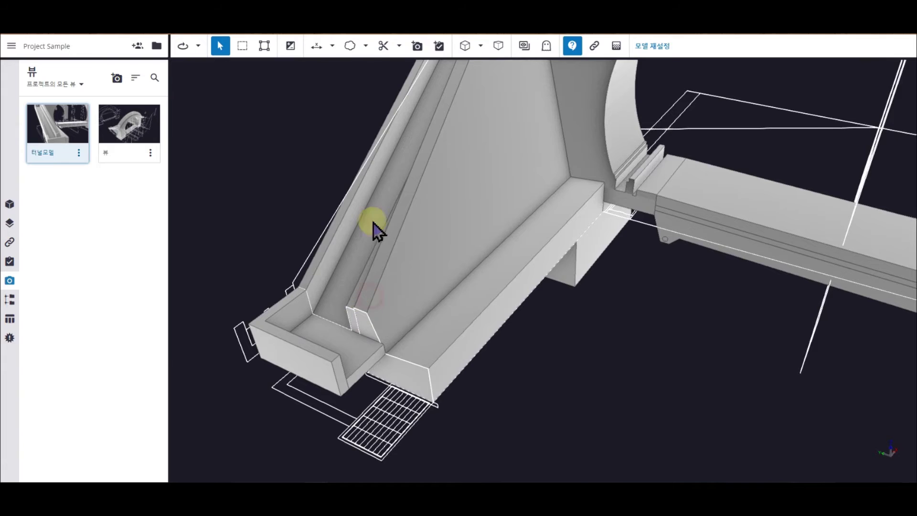
pyautogui.click(349, 46)
pyautogui.moveTo(324, 318); pyautogui.dragTo(379, 343)
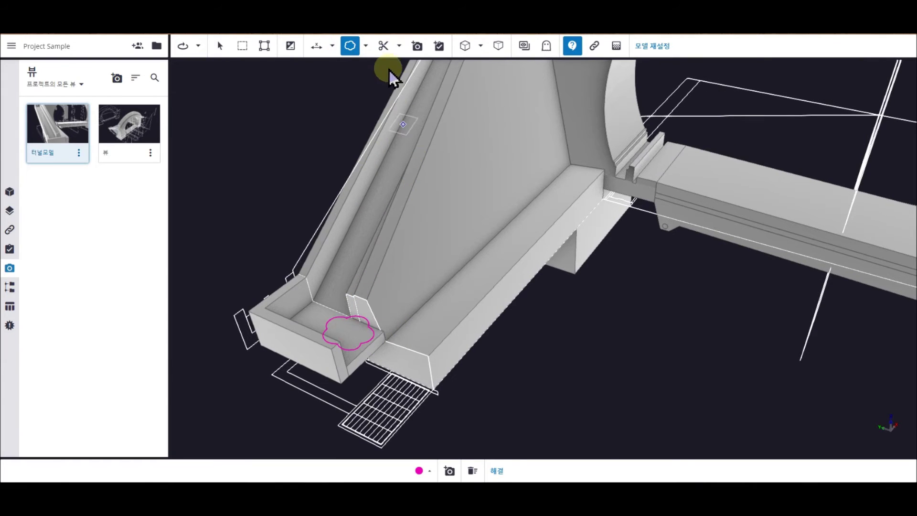
# Add a text markup reading 형상 체크 바람 with its leader pointing at the cloud markup in the channel box
pyautogui.click(365, 46)
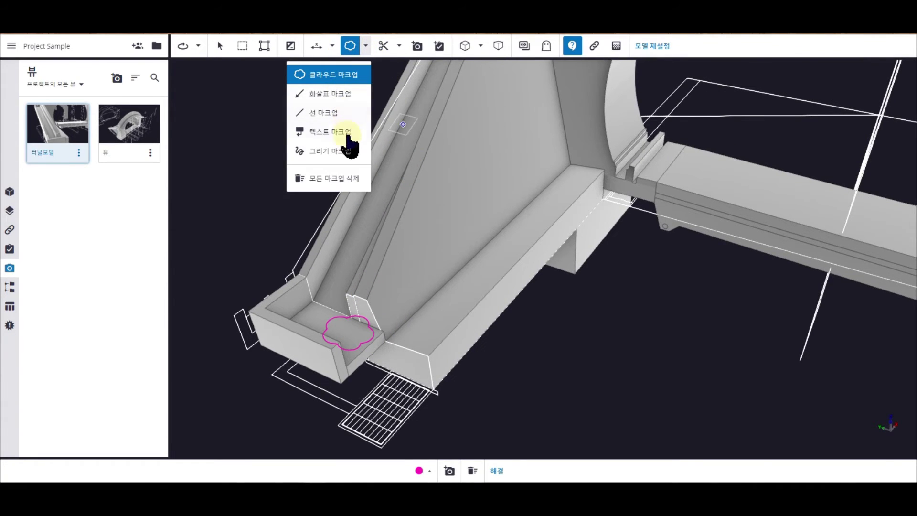
pyautogui.click(347, 133)
pyautogui.click(355, 332)
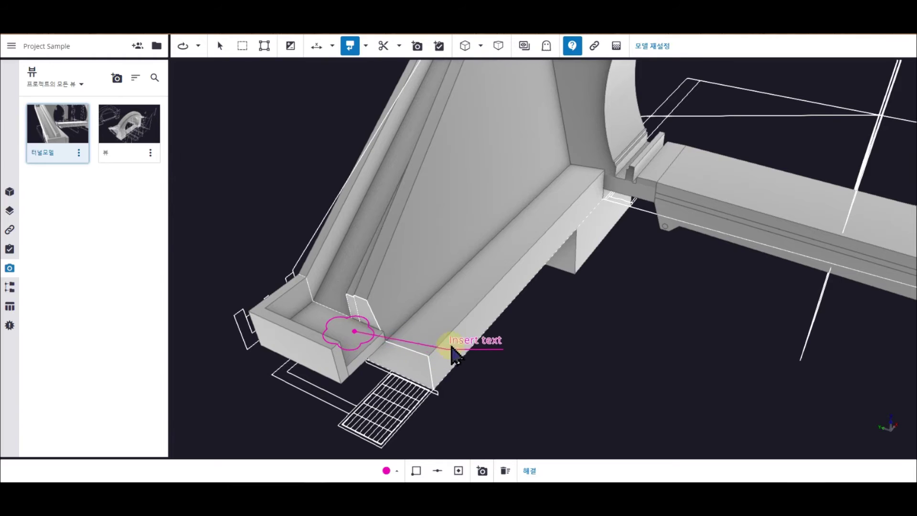
pyautogui.click(436, 320)
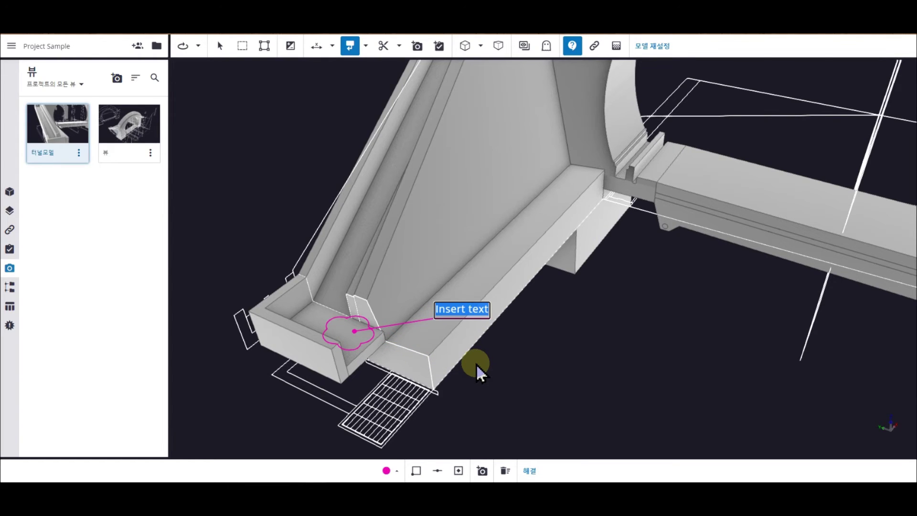
pyautogui.write('형상')
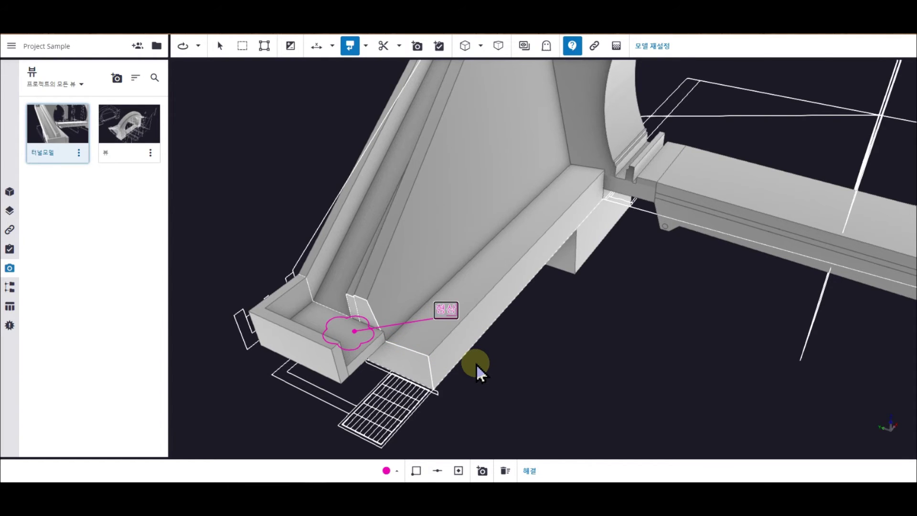
pyautogui.write(' 체크 바람')
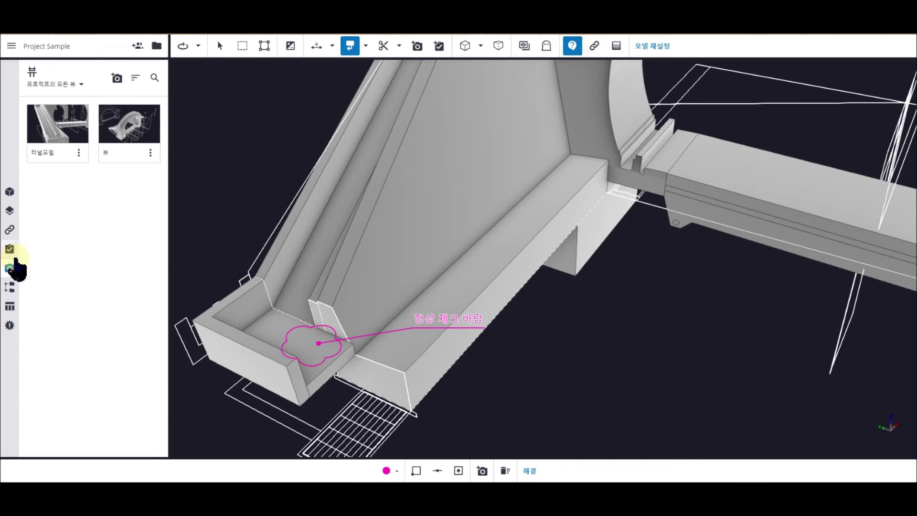
# Start a new to-do in the 3D viewer titled 형상확인 with the priority 긴급
pyautogui.click(10, 250)
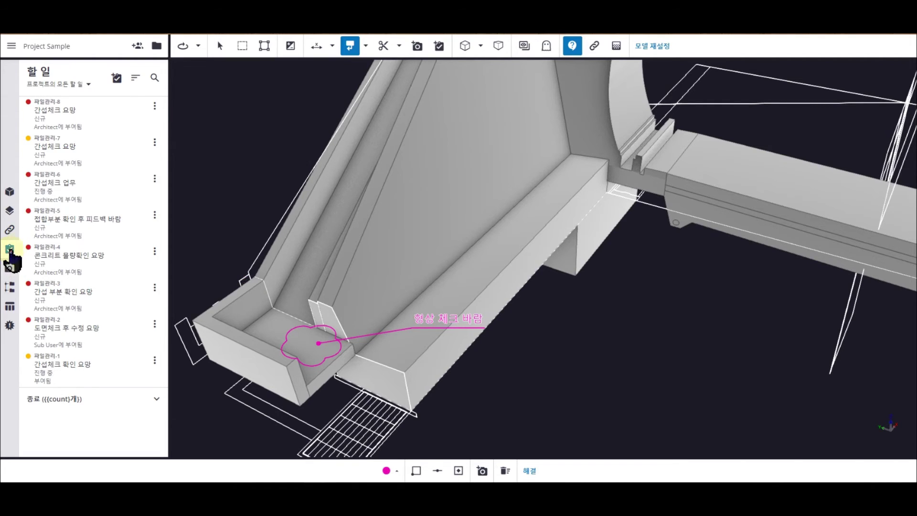
pyautogui.click(116, 77)
pyautogui.click(807, 119)
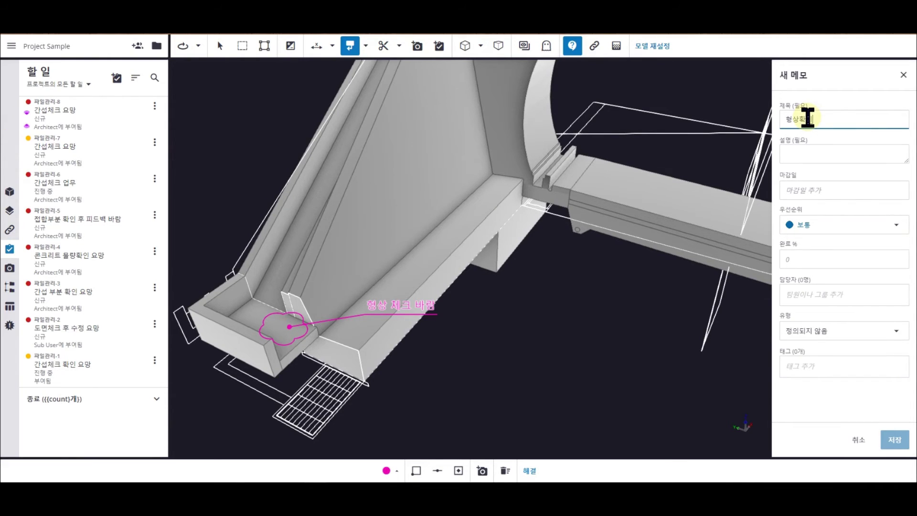
pyautogui.write('형상확인')
pyautogui.click(812, 225)
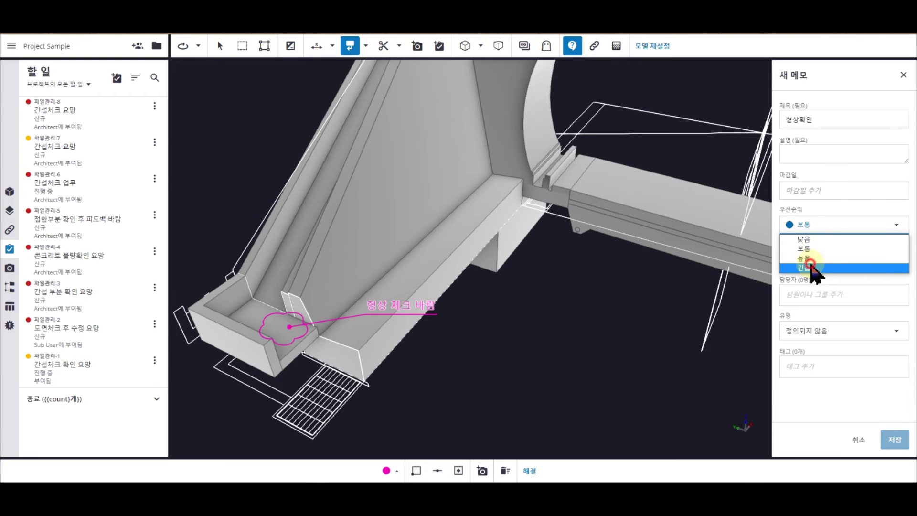
pyautogui.click(811, 266)
# Assign the new to-do to the project admin, with the type 이슈 and the due date 02/28/2022
pyautogui.click(851, 295)
pyautogui.write('bh')
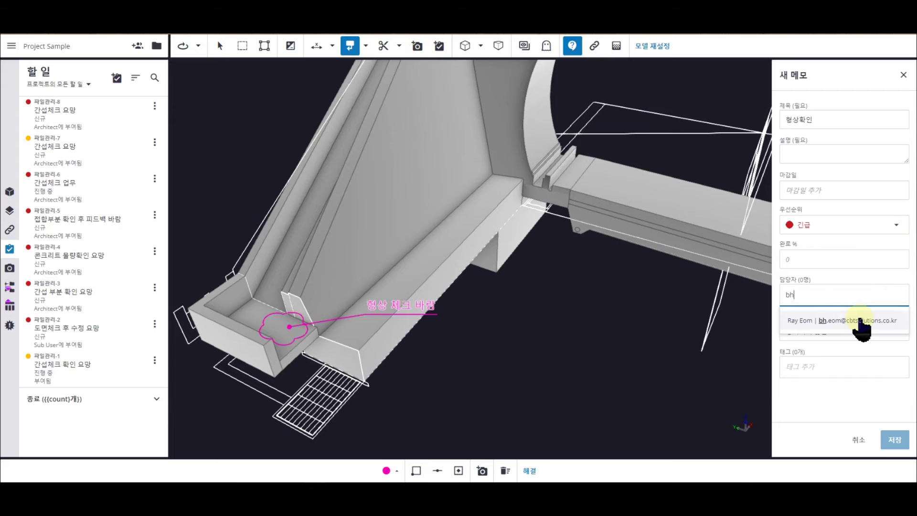
pyautogui.click(841, 320)
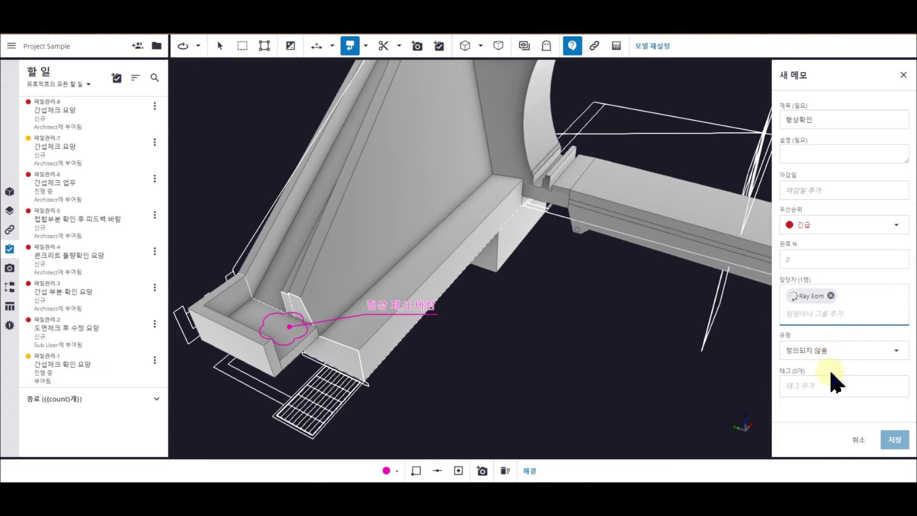
pyautogui.click(825, 354)
pyautogui.click(837, 385)
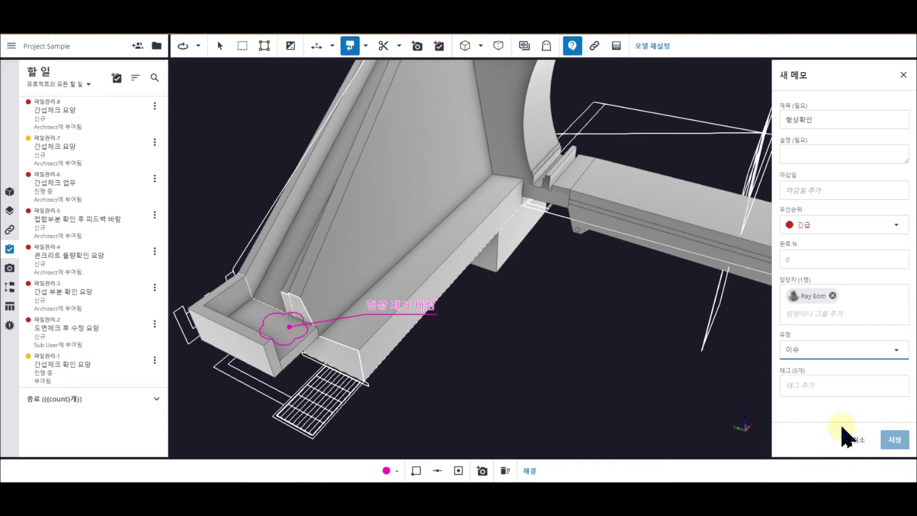
pyautogui.click(826, 190)
pyautogui.click(822, 312)
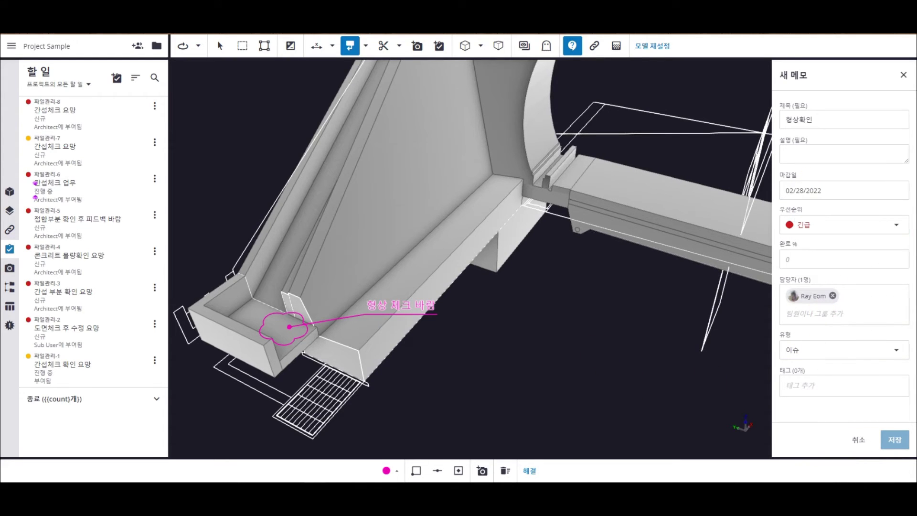
# Give the new to-do a short description and save it, then reload the project's to-do list
pyautogui.click(819, 152)
pyautogui.write('xp')
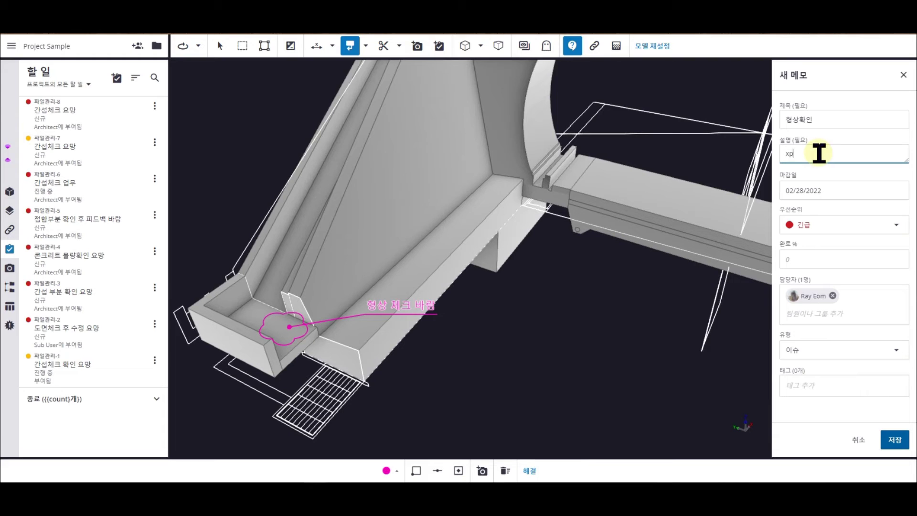
pyautogui.write('스트')
pyautogui.click(895, 439)
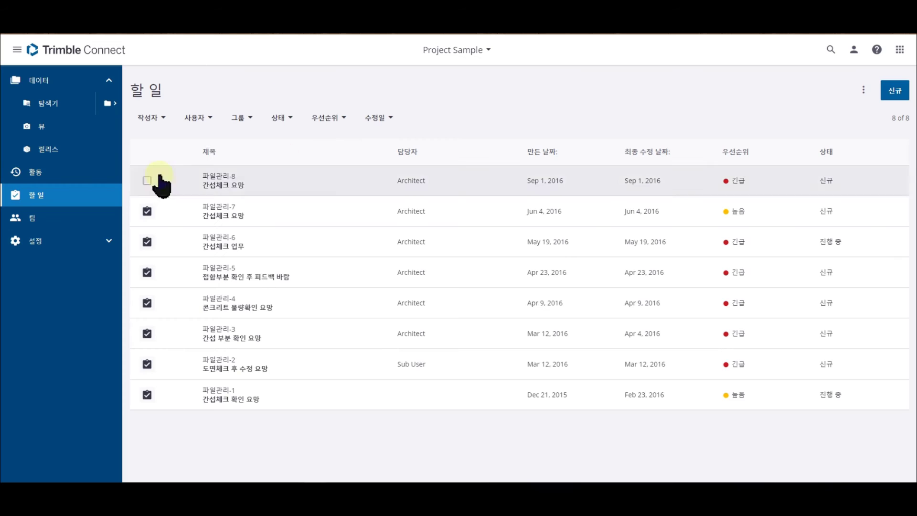
pyautogui.click(42, 189)
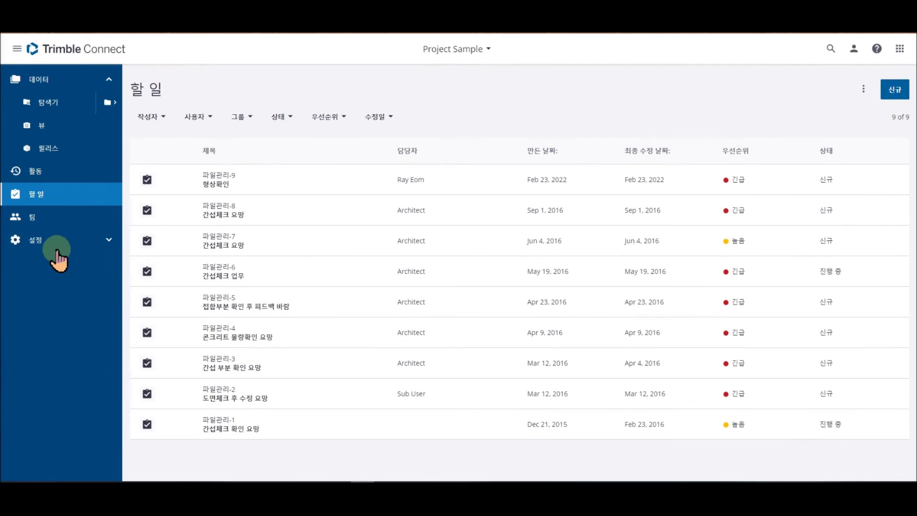
# View the project members and check the options for inviting a team member without sending an invitation
pyautogui.click(46, 220)
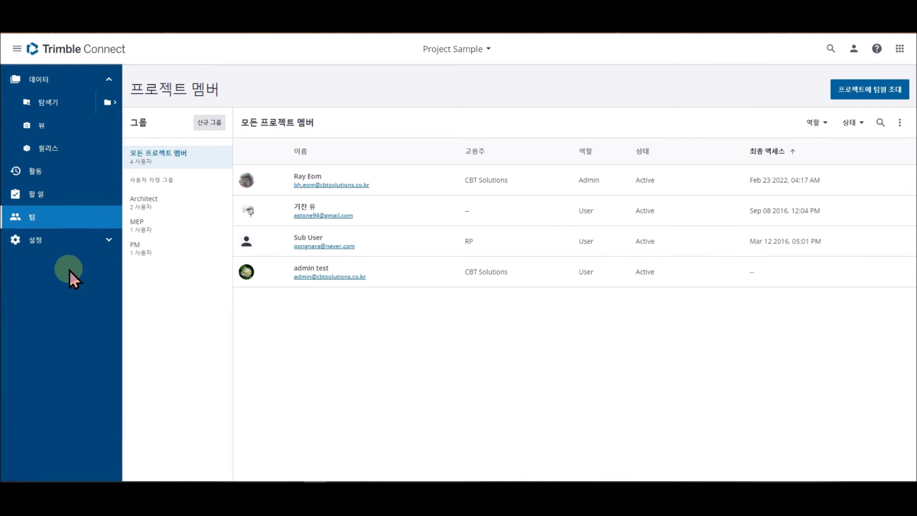
pyautogui.click(860, 93)
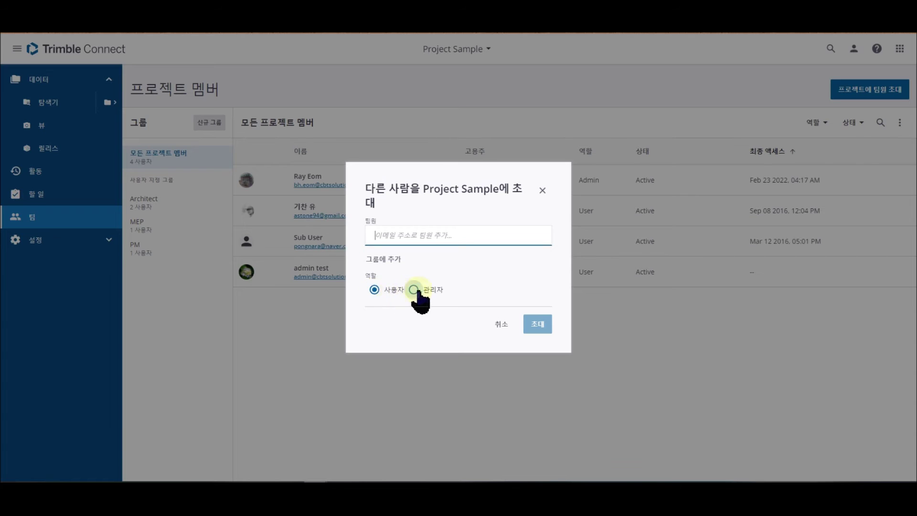
pyautogui.click(502, 325)
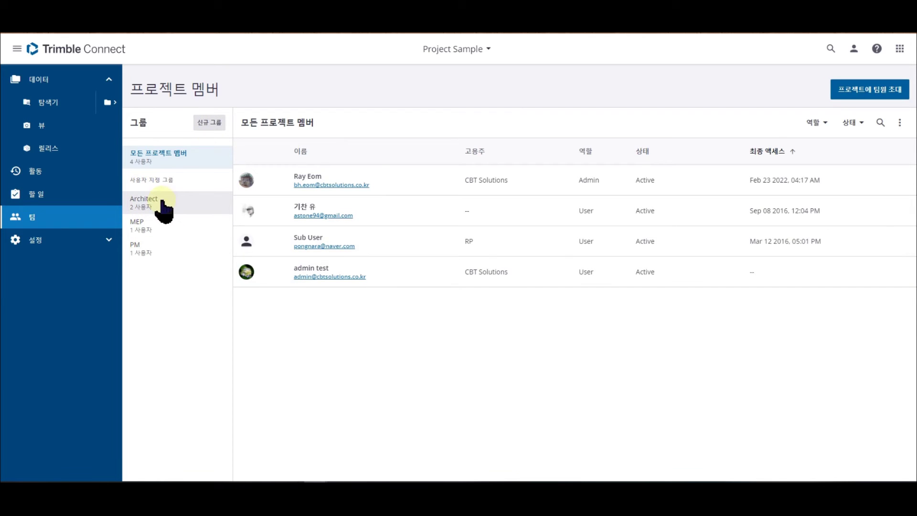
# Look through the members of the Architect, MEP and PM groups
pyautogui.click(183, 206)
pyautogui.click(172, 229)
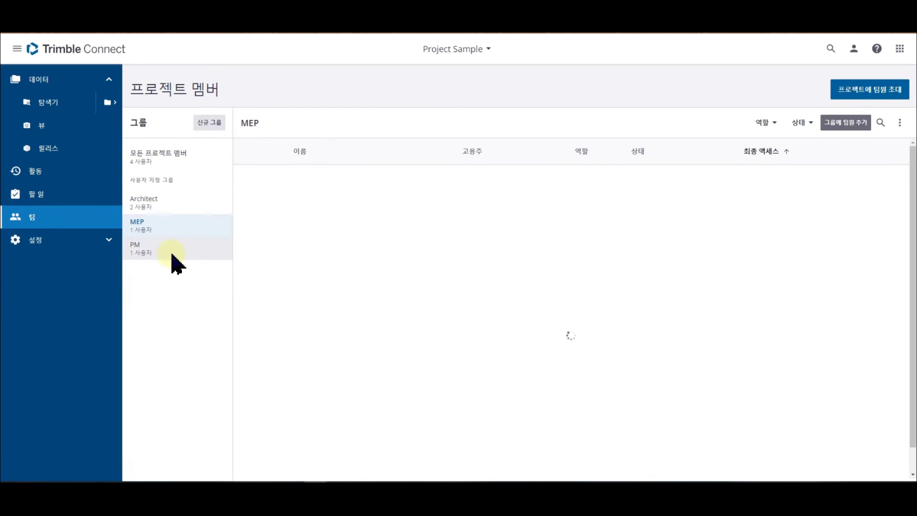
pyautogui.click(180, 249)
pyautogui.click(183, 224)
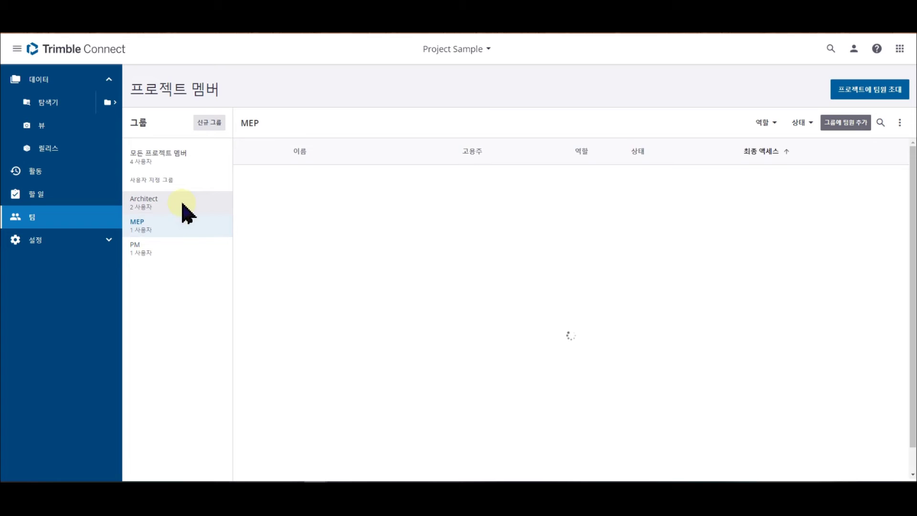
pyautogui.click(186, 206)
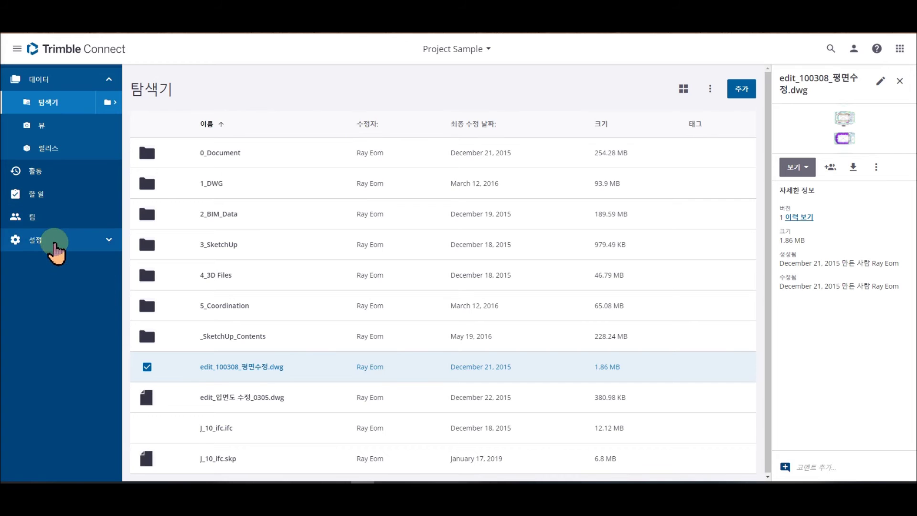
# Review the project's detail settings, including its overview, dates, description, location and coordinate system
pyautogui.click(57, 241)
pyautogui.click(91, 195)
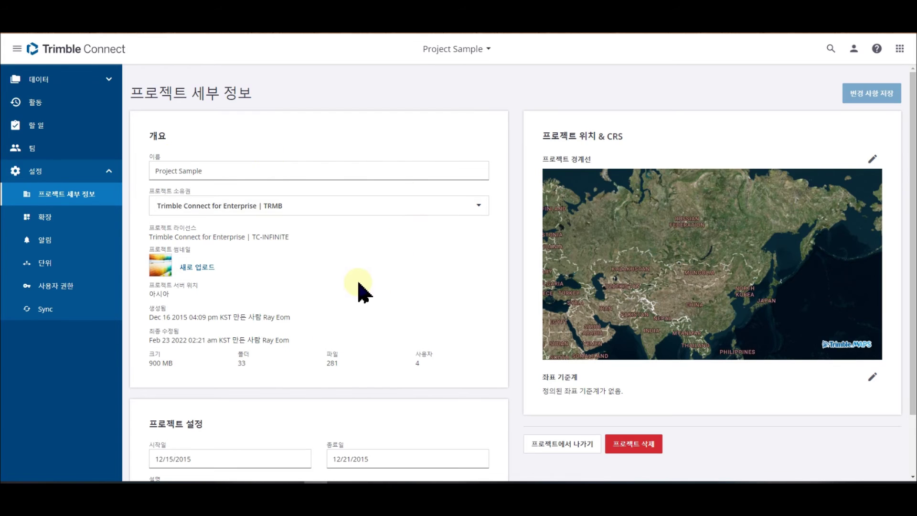
pyautogui.scroll(-2, 358, 291)
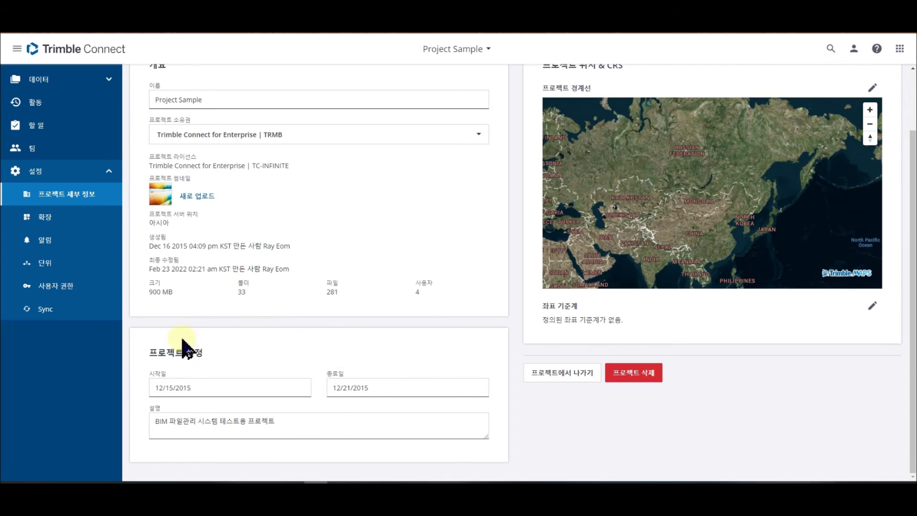
pyautogui.scroll(1, 381, 285)
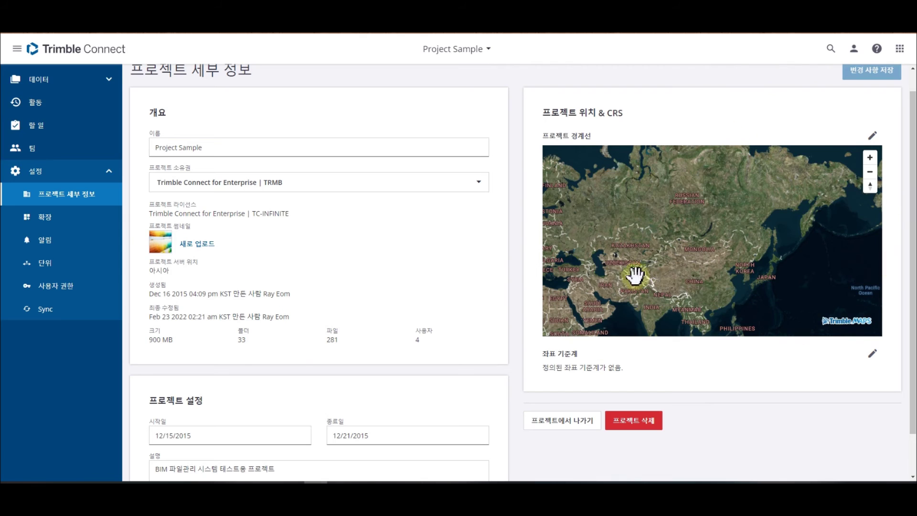
# Check the project's extension settings and its e-mail notification settings down to the daily digest time
pyautogui.click(44, 220)
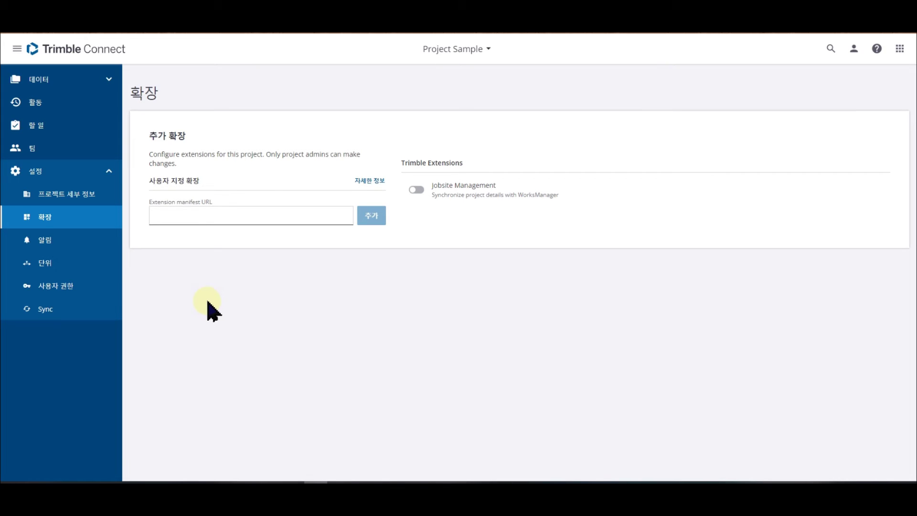
pyautogui.click(55, 245)
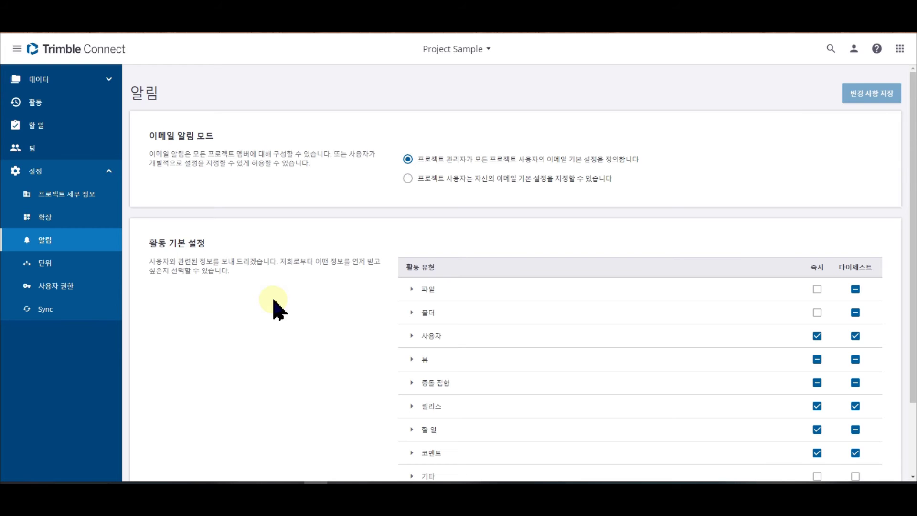
pyautogui.scroll(-1, 276, 305)
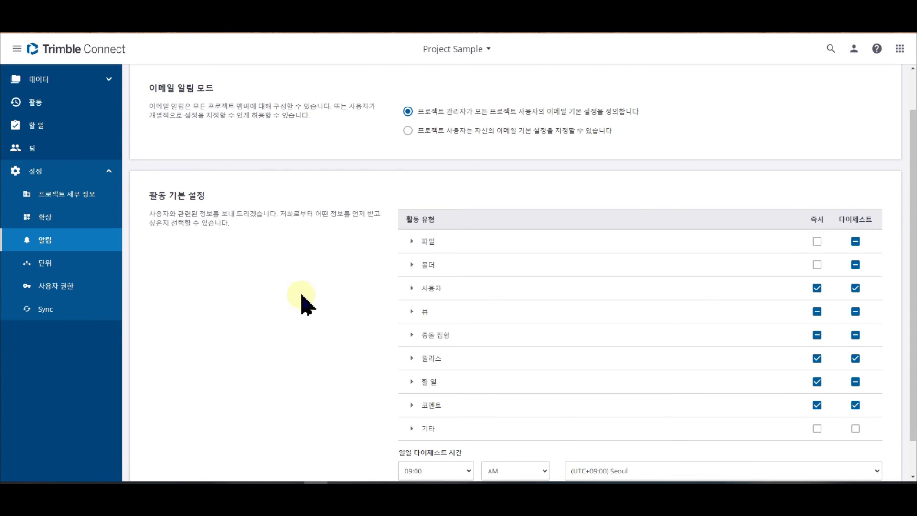
pyautogui.scroll(-1, 325, 287)
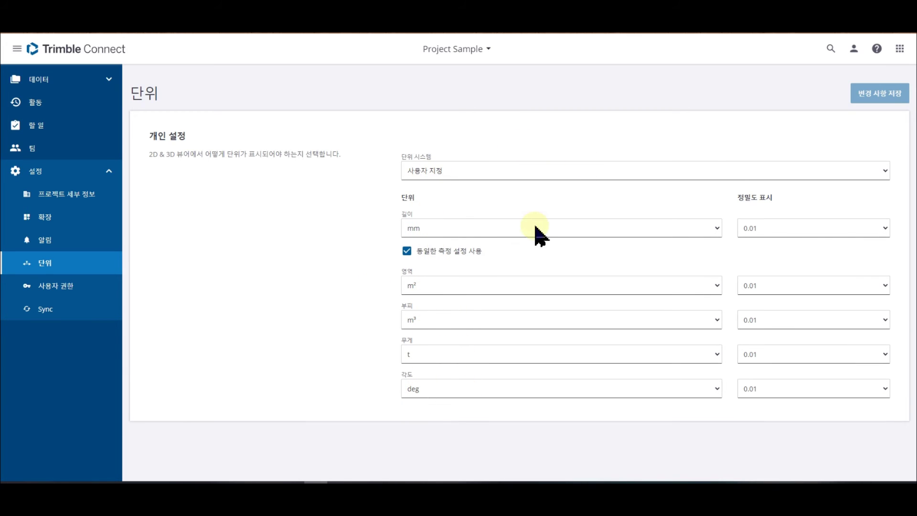
# Check the user permission settings and the Sync settings, including the whole list of excluded files and folders
pyautogui.click(86, 296)
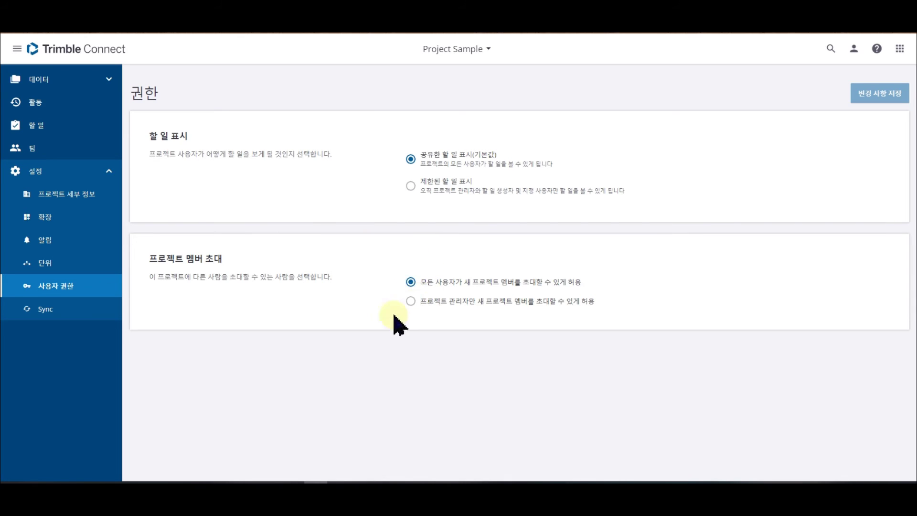
pyautogui.click(65, 315)
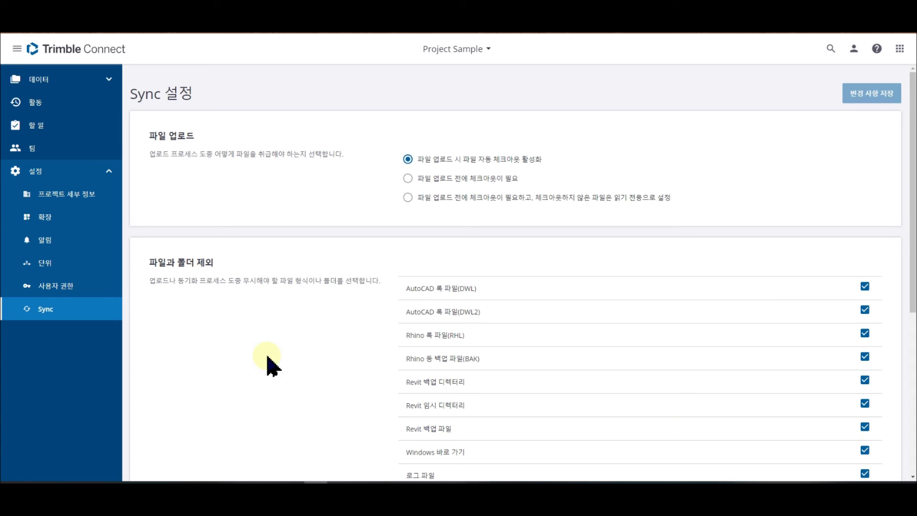
pyautogui.scroll(-2, 311, 342)
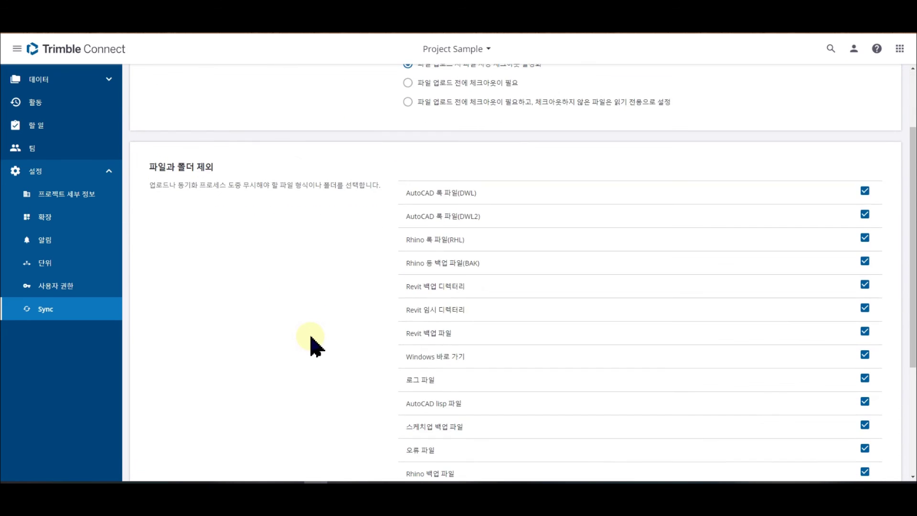
pyautogui.scroll(-4, 483, 306)
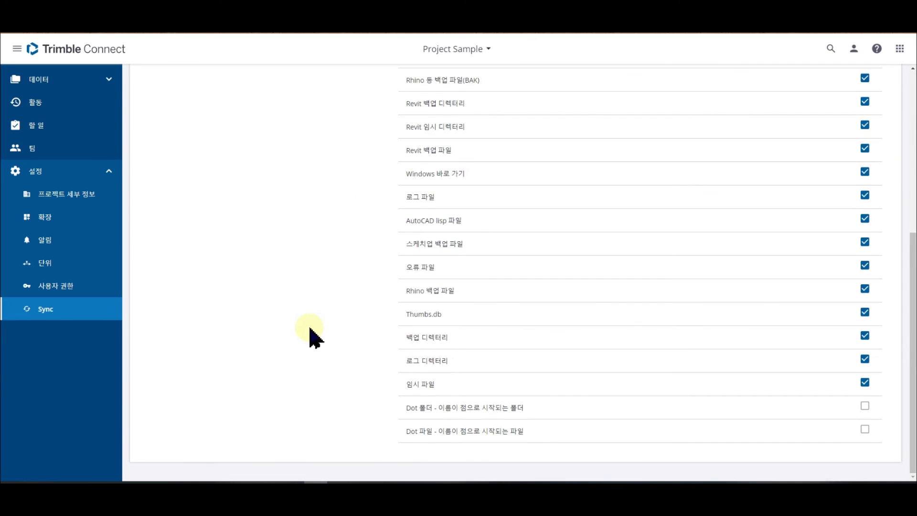
pyautogui.scroll(6, 311, 334)
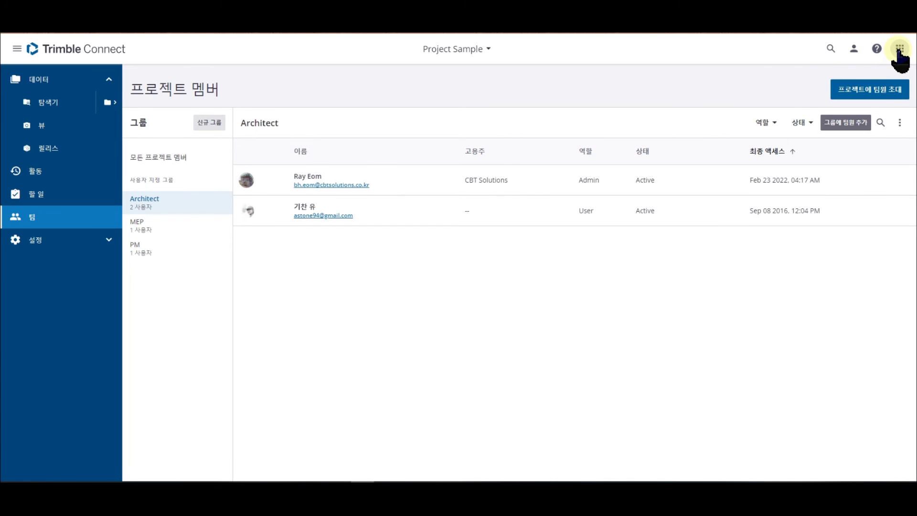
# Open the list of Trimble Connect apps, then compare the subscription plans and their prices on the Trimble Connect website
pyautogui.click(900, 49)
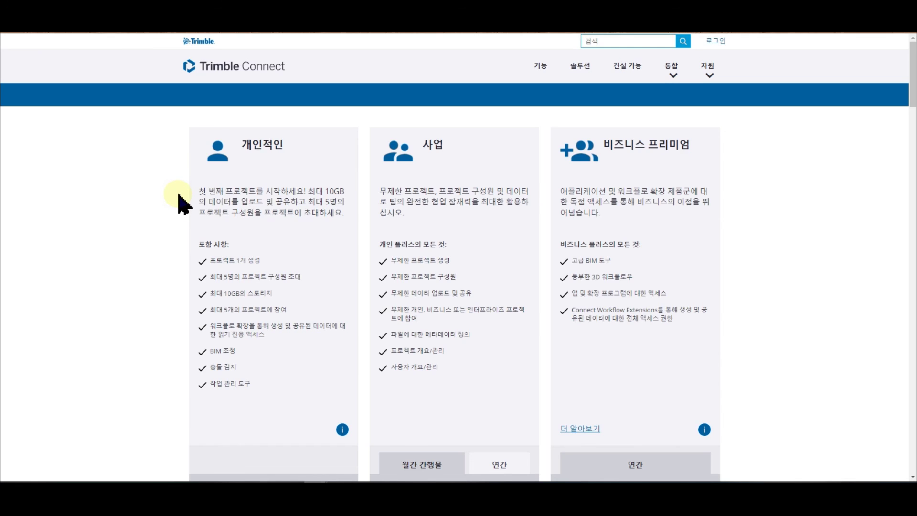
pyautogui.scroll(-2, 183, 204)
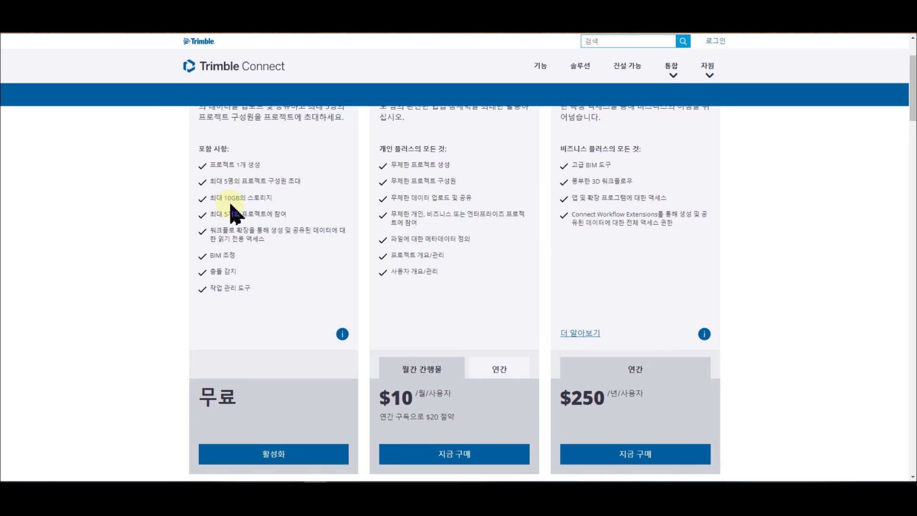
# Examine the features included in the Personal, Business and Business Premium subscription plans of Trimble Connect
pyautogui.scroll(2, 233, 212)
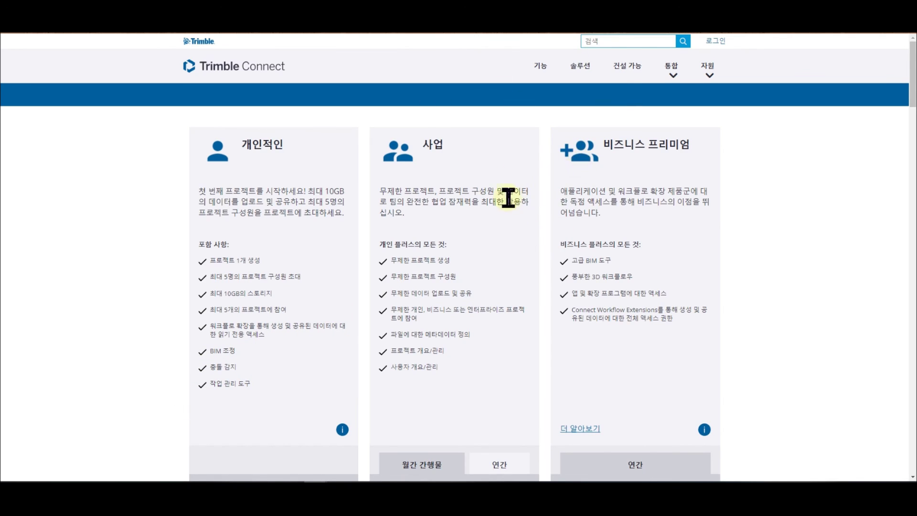
pyautogui.scroll(-1, 492, 193)
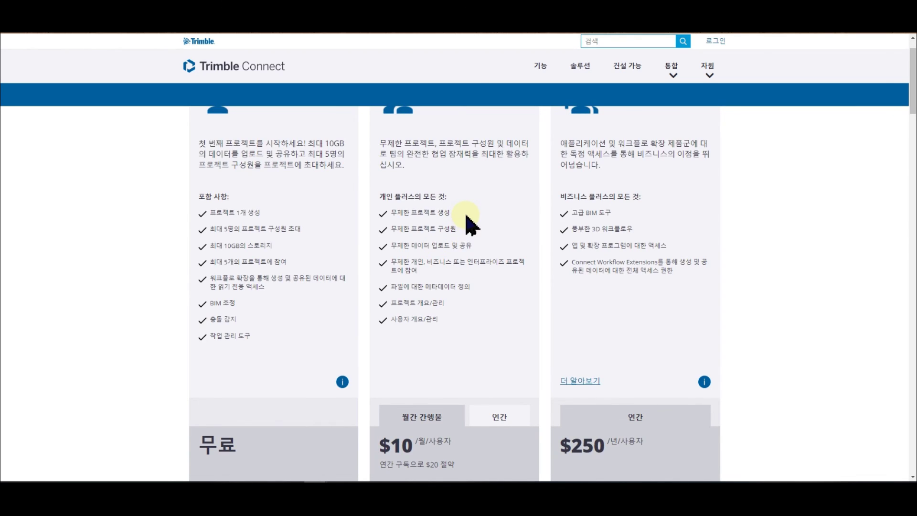
pyautogui.scroll(-1, 470, 225)
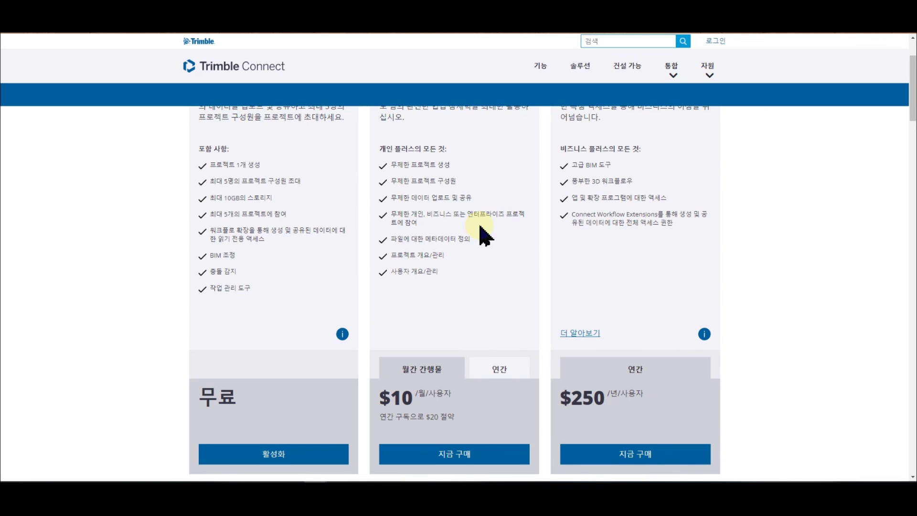
pyautogui.scroll(2, 485, 233)
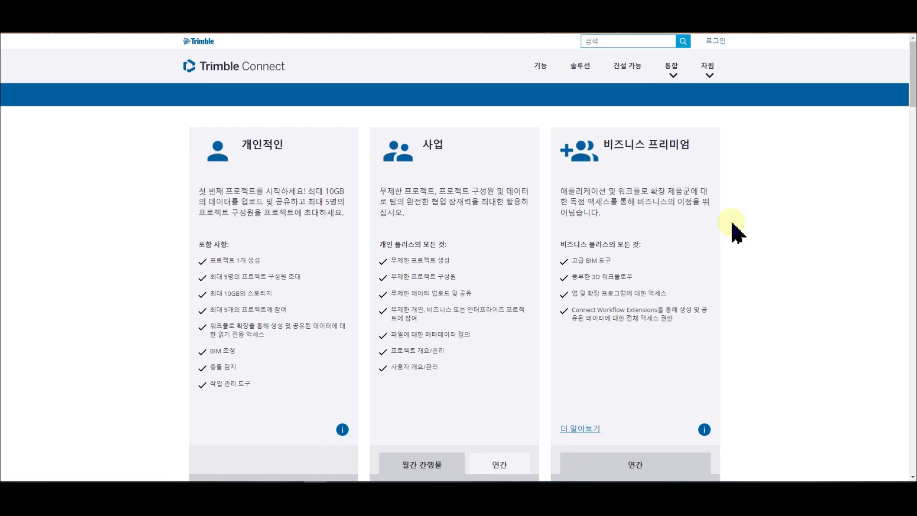
pyautogui.scroll(-1, 735, 232)
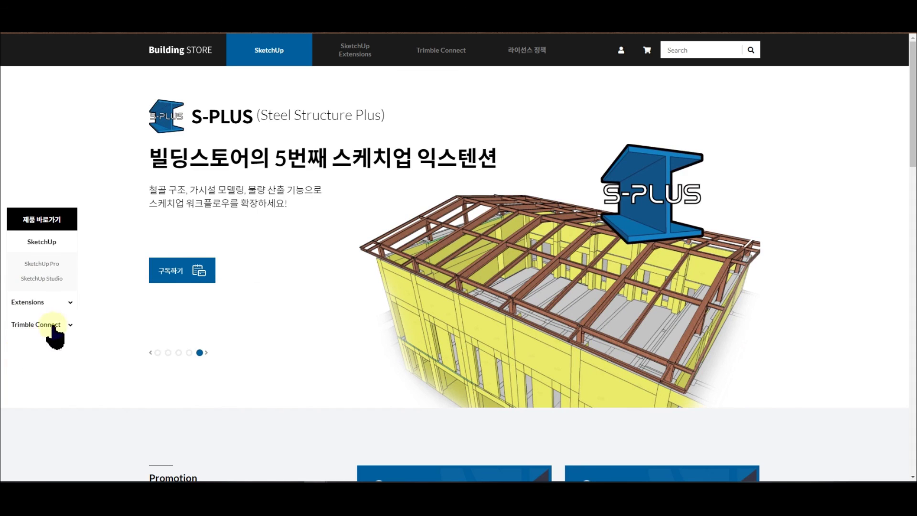
# On the Building STORE website, open the Trimble Connect Business product page and examine the feature comparison table of the annual subscriptions
pyautogui.click(69, 324)
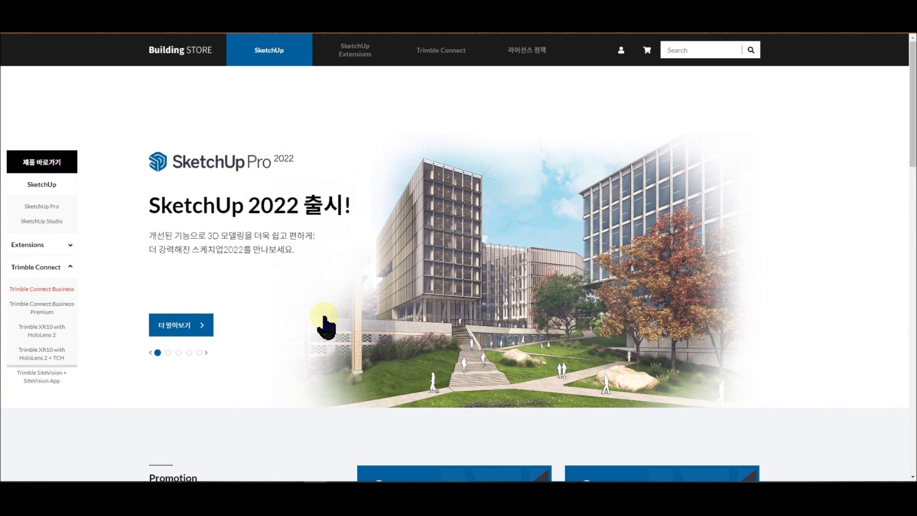
pyautogui.scroll(-8, 536, 297)
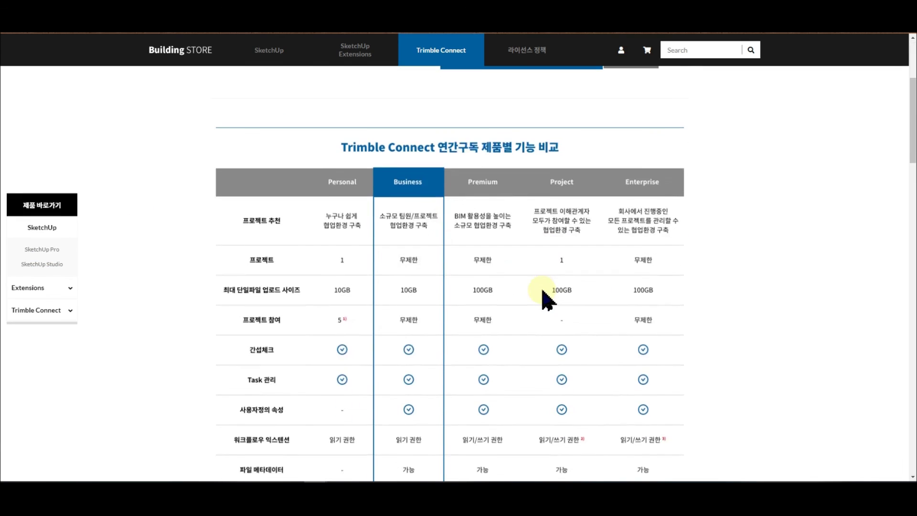